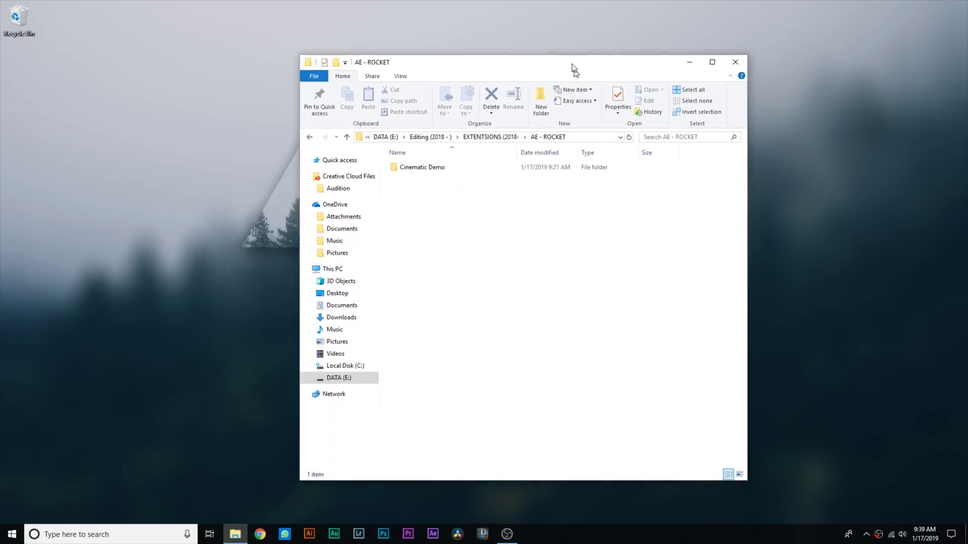
Step: Open the inner Cinematic Demo folder and its Free Font.pdf
{"action": "left_click_drag", "start_coordinate": [572, 69], "coordinate": [530, 53]}
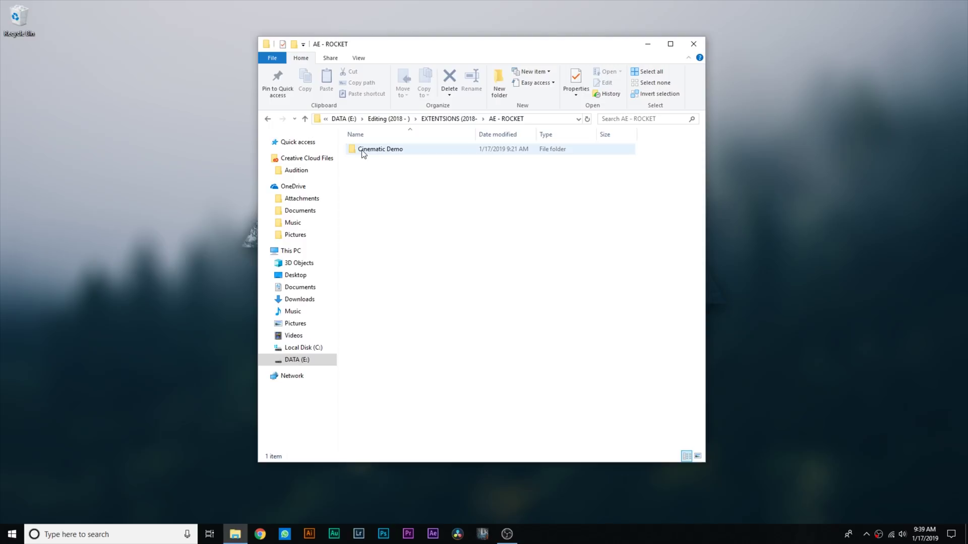
{"action": "double_click", "coordinate": [383, 153]}
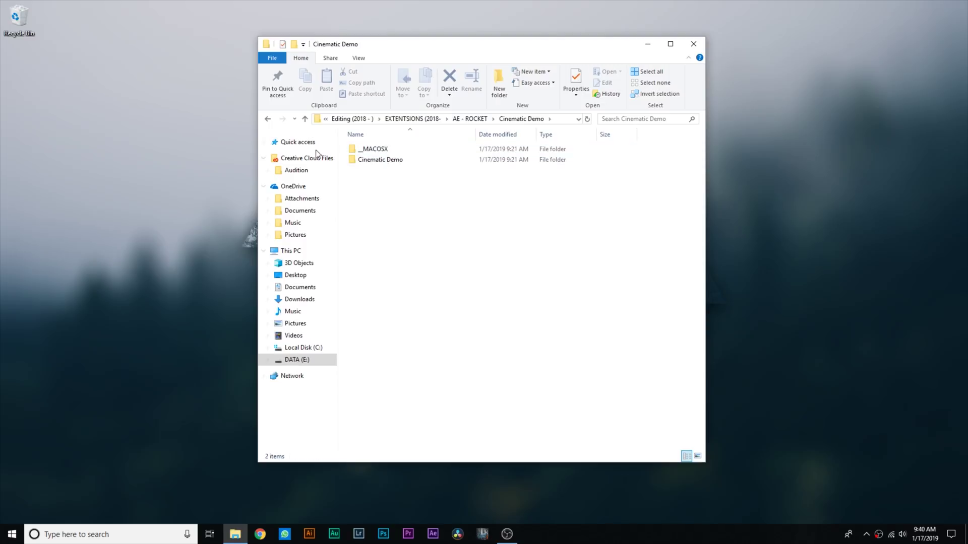
{"action": "double_click", "coordinate": [379, 161]}
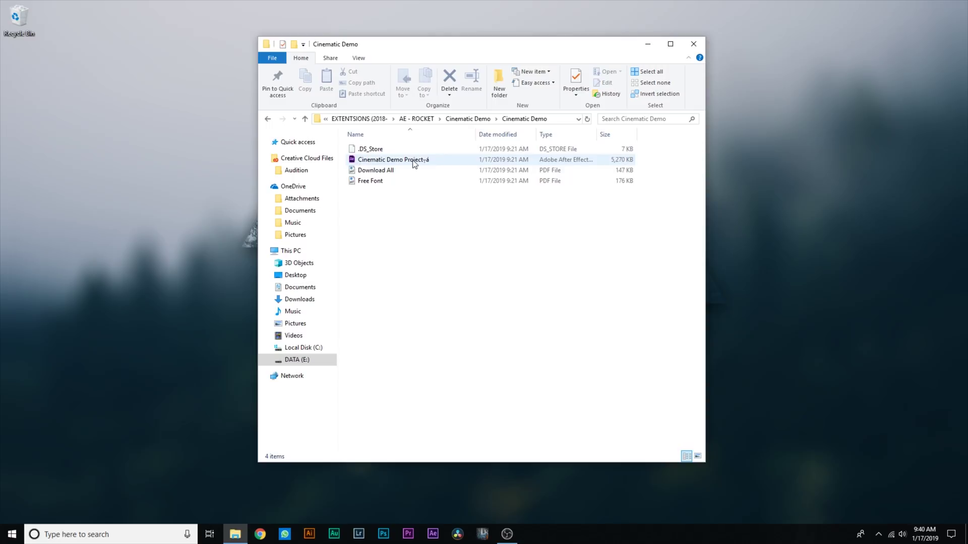
{"action": "double_click", "coordinate": [378, 182]}
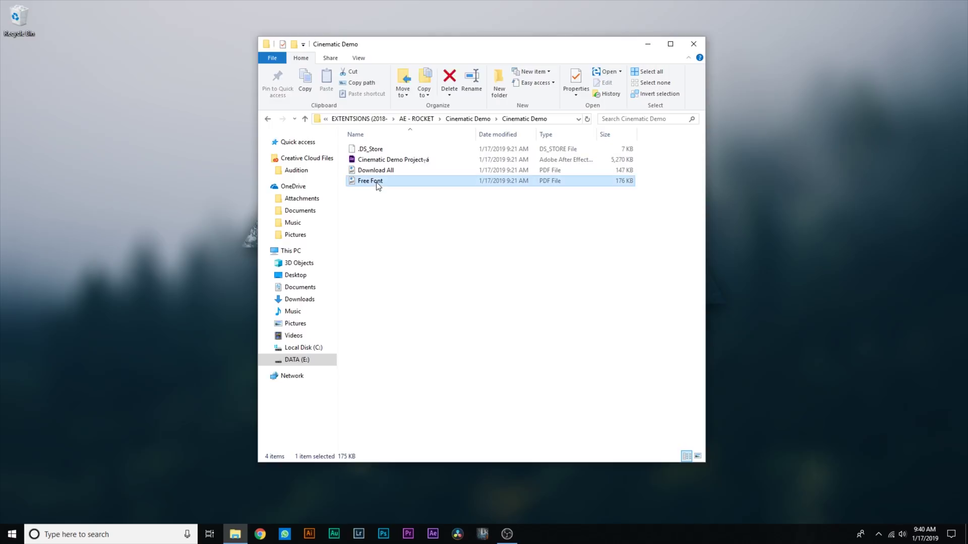
Step: Open the font download link in a new tab, then switch to Premiere Pro as BACKGROUND TRANSITION loads
{"action": "right_click", "coordinate": [337, 172]}
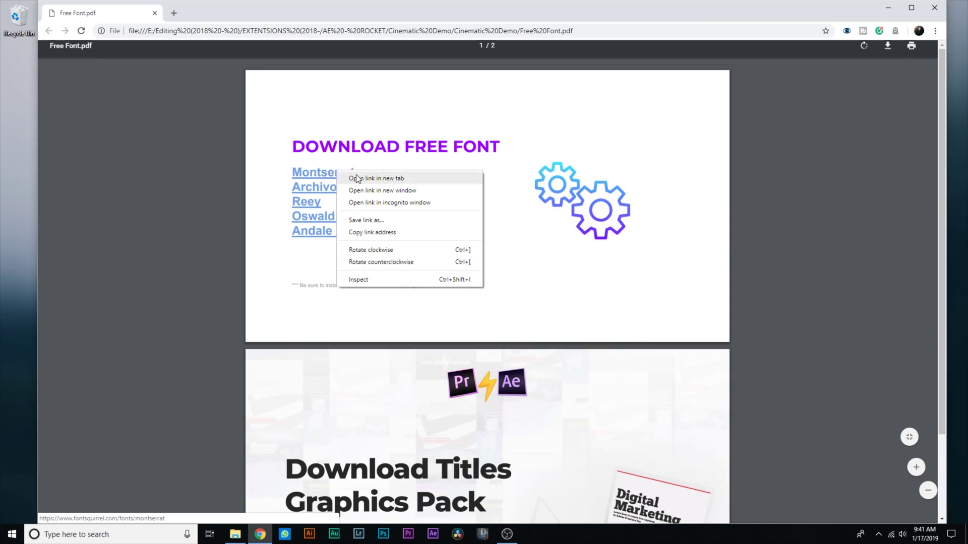
{"action": "left_click", "coordinate": [356, 179]}
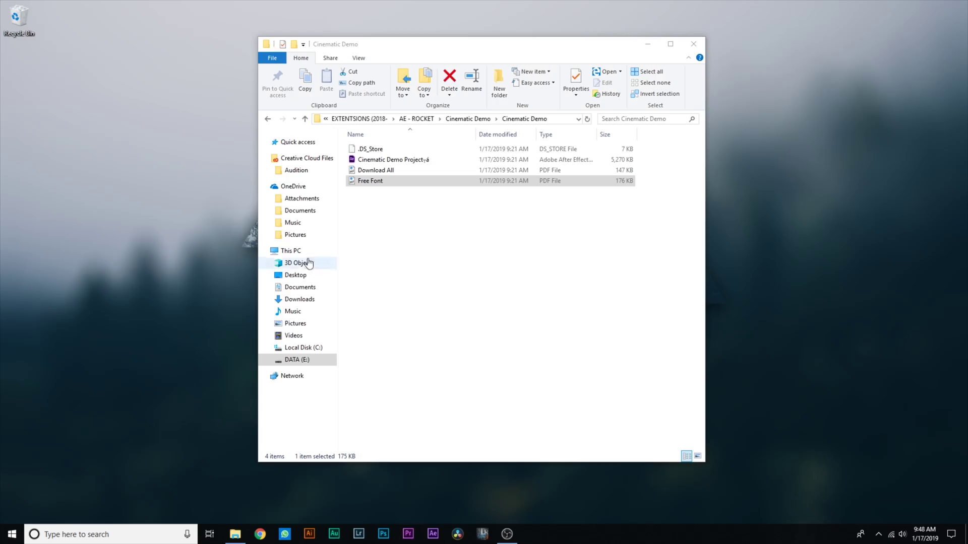
{"action": "left_click", "coordinate": [494, 422]}
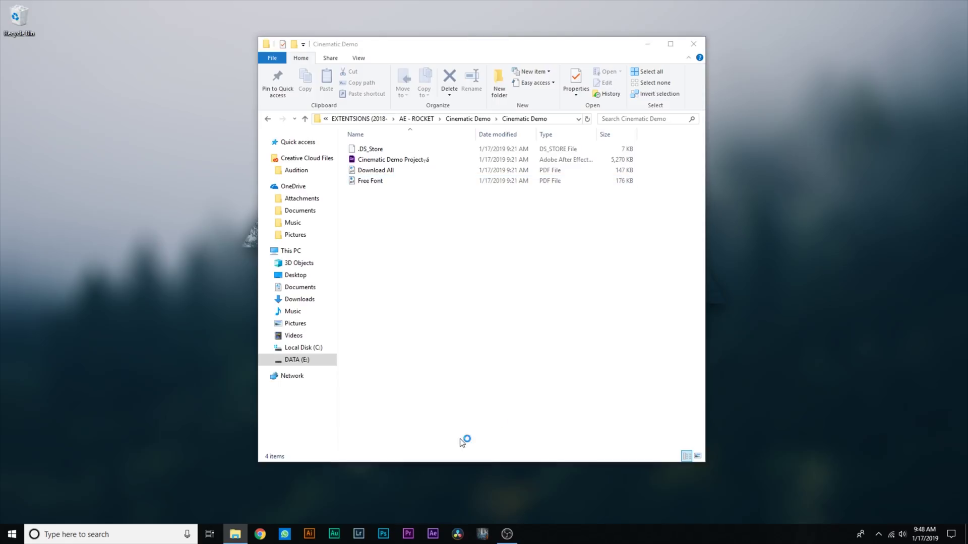
{"action": "left_click", "coordinate": [409, 534]}
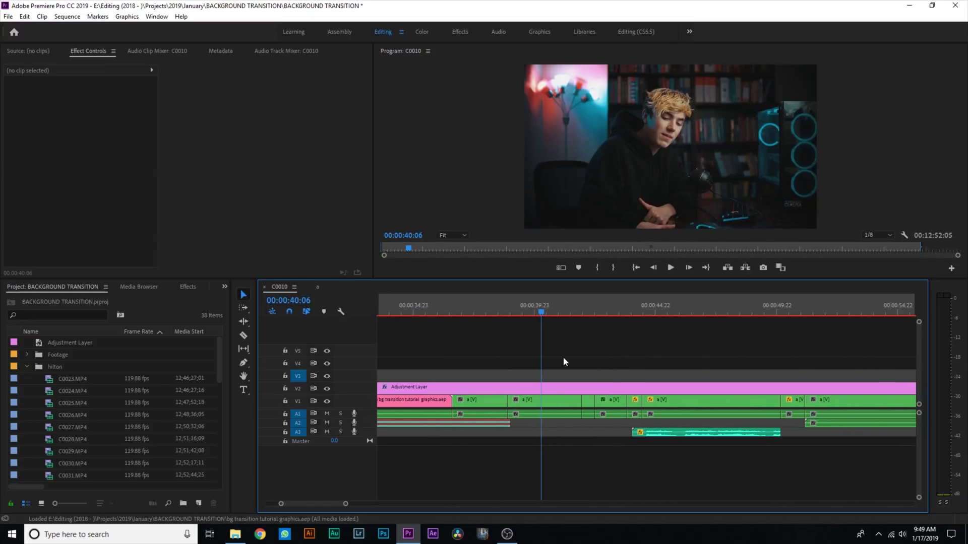
Step: Razor-cut the V1 clip at two points around 39 seconds
{"action": "left_click_drag", "start_coordinate": [547, 307], "coordinate": [514, 310]}
{"action": "key", "text": "c"}
{"action": "left_click", "coordinate": [515, 402]}
{"action": "left_click", "coordinate": [571, 403]}
Step: Replace the short section between the cuts with an After Effects composition
{"action": "key", "text": "v"}
{"action": "left_click", "coordinate": [550, 412]}
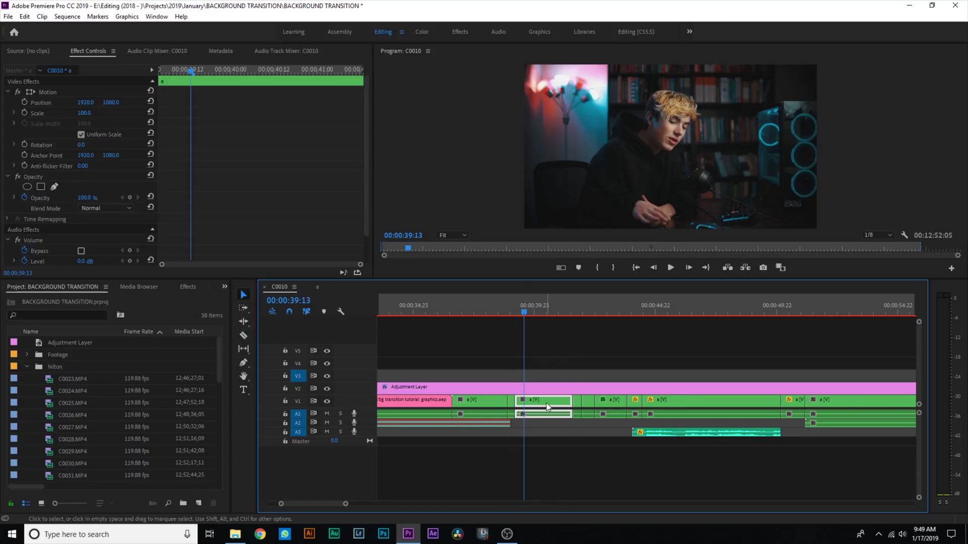
{"action": "right_click", "coordinate": [549, 402]}
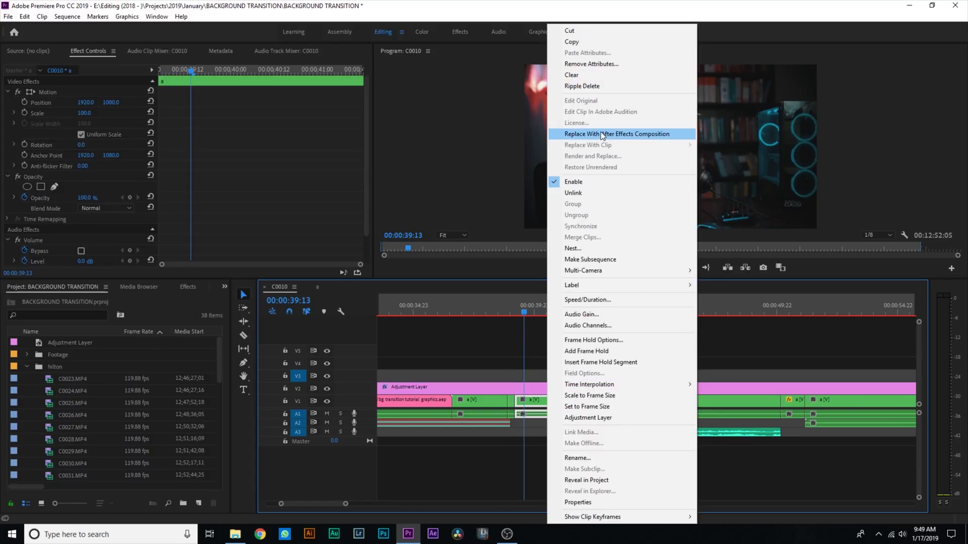
{"action": "left_click", "coordinate": [655, 134]}
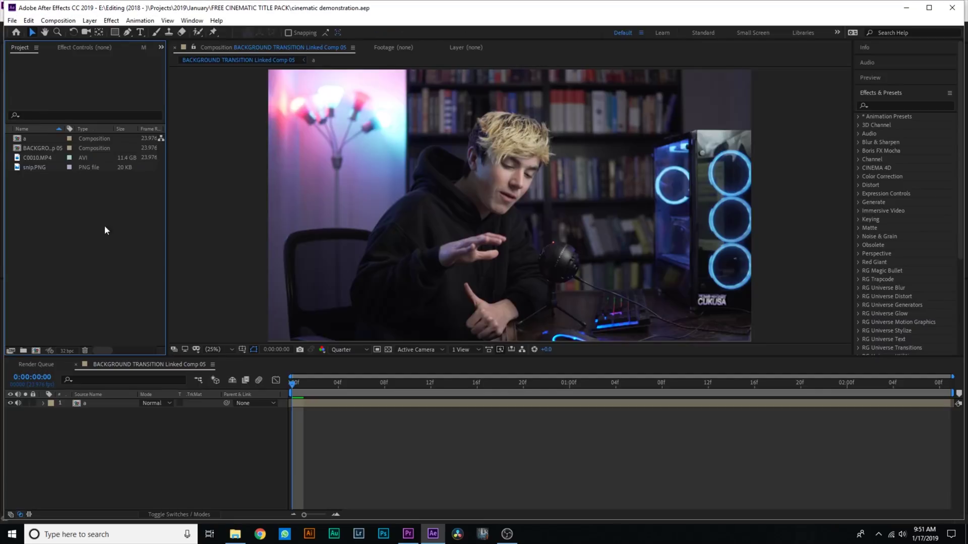
Step: Import Cinematic Demo Project.aep into the Project panel and expand its folder
{"action": "double_click", "coordinate": [83, 247]}
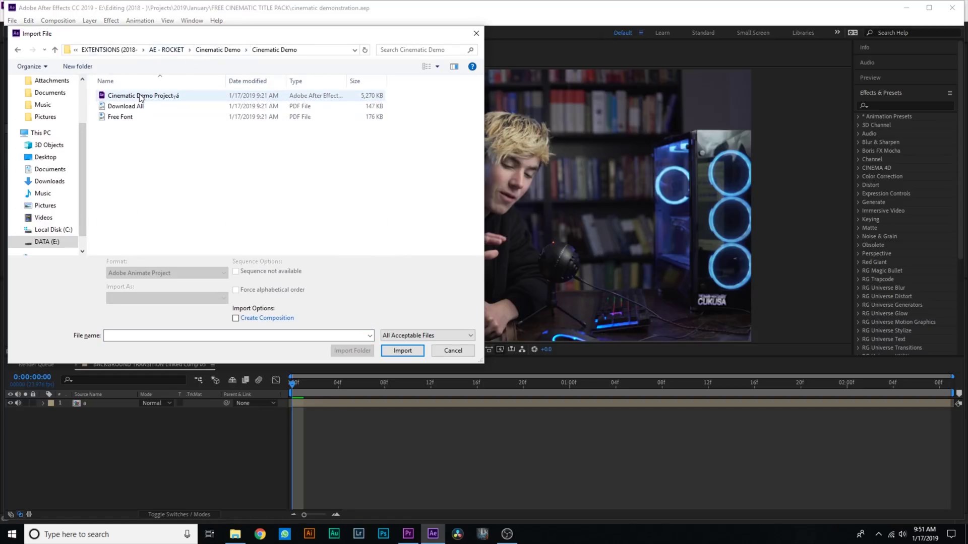
{"action": "left_click", "coordinate": [141, 96]}
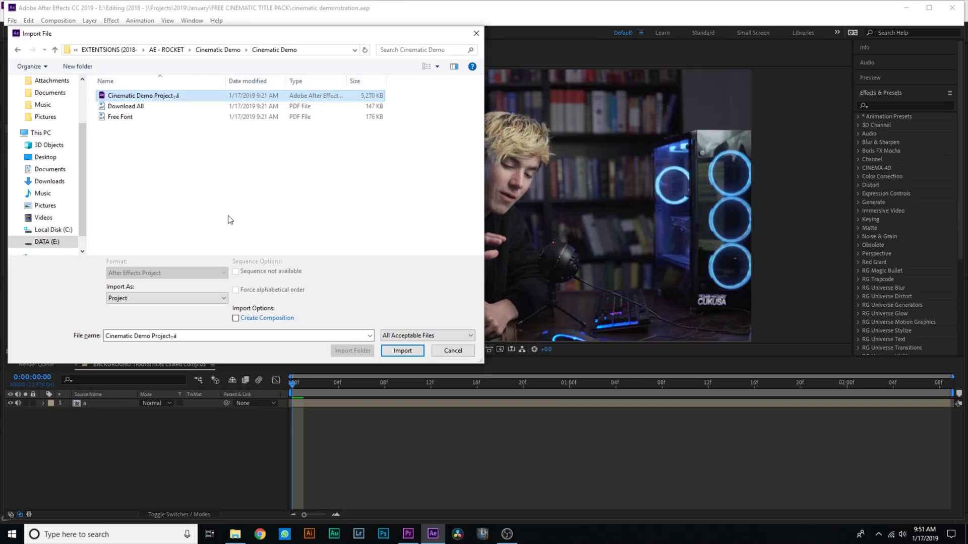
{"action": "left_click", "coordinate": [403, 351]}
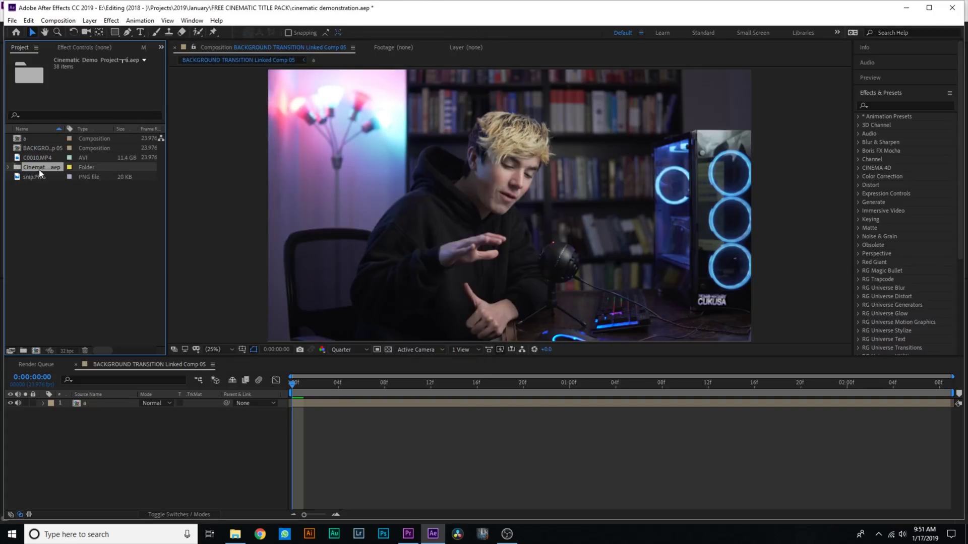
{"action": "left_click", "coordinate": [9, 167]}
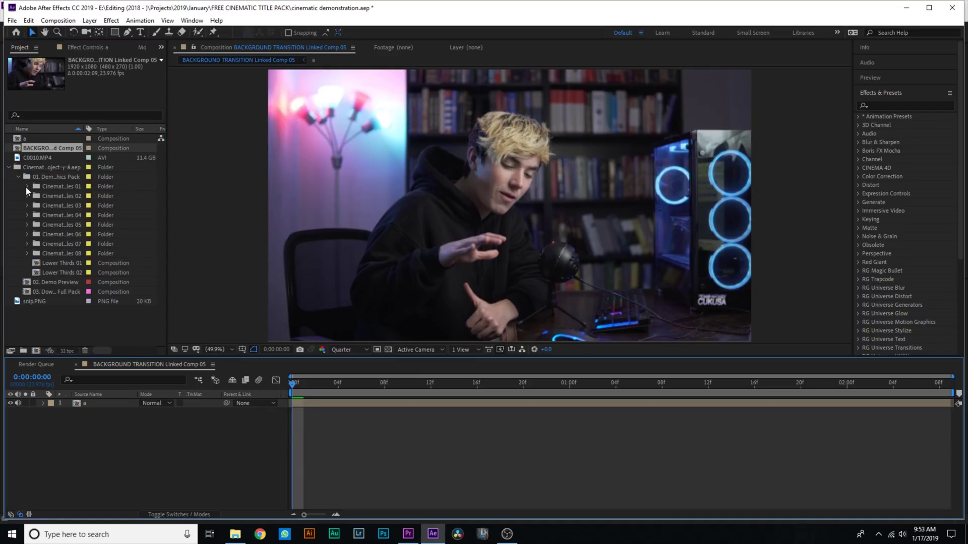
Step: Place the Cinematic Titles 01 composition above the clip and preview the title animation
{"action": "left_click", "coordinate": [61, 186]}
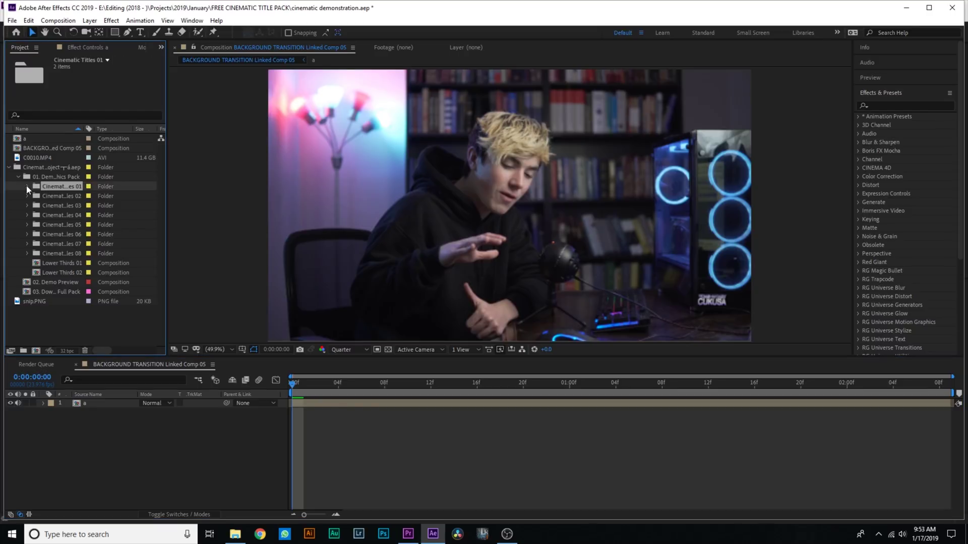
{"action": "left_click", "coordinate": [27, 187]}
{"action": "left_click", "coordinate": [66, 196]}
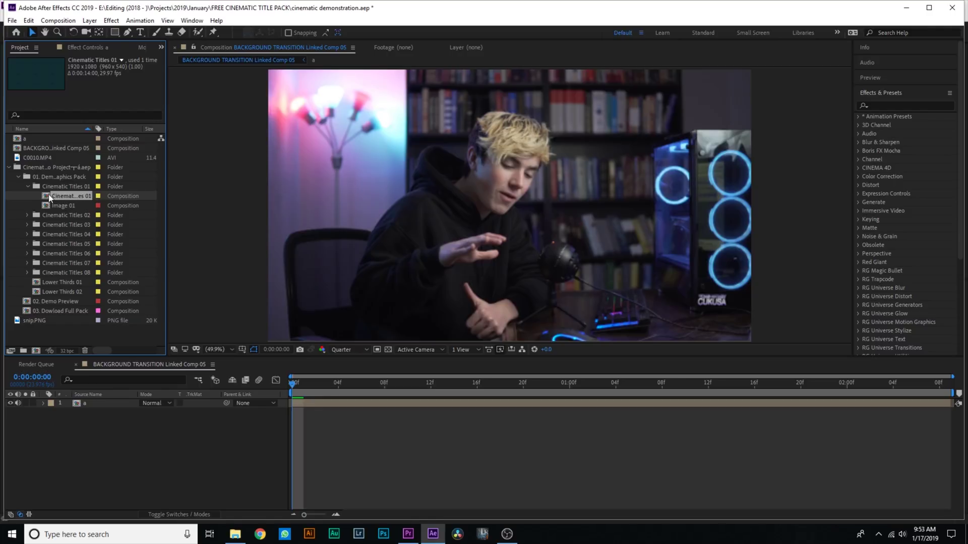
{"action": "left_click_drag", "start_coordinate": [45, 195], "coordinate": [339, 402]}
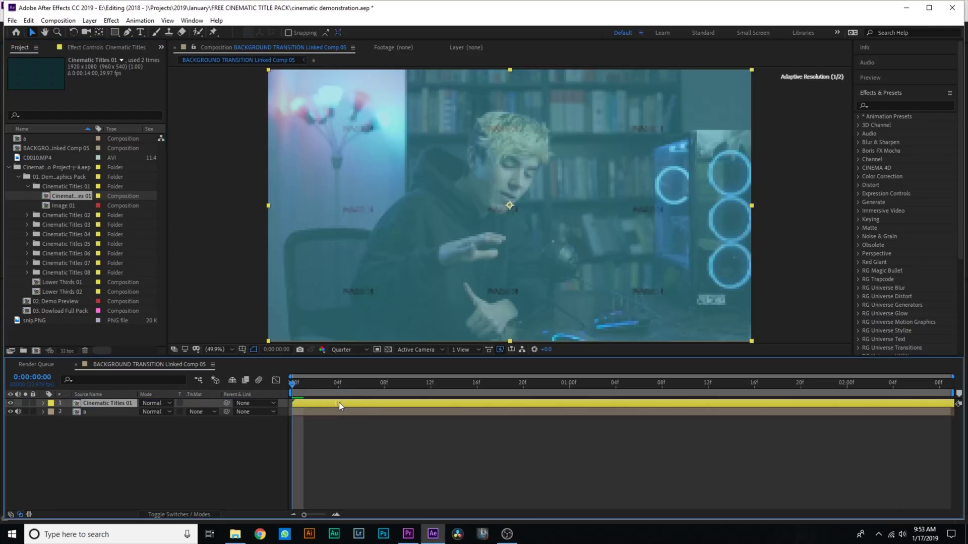
{"action": "key", "text": "space"}
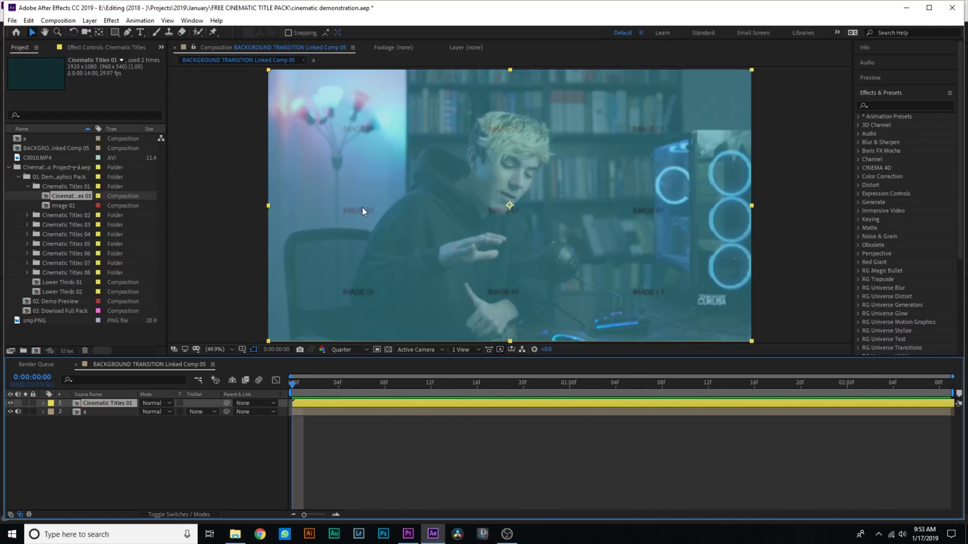
{"action": "left_click_drag", "start_coordinate": [366, 390], "coordinate": [293, 388]}
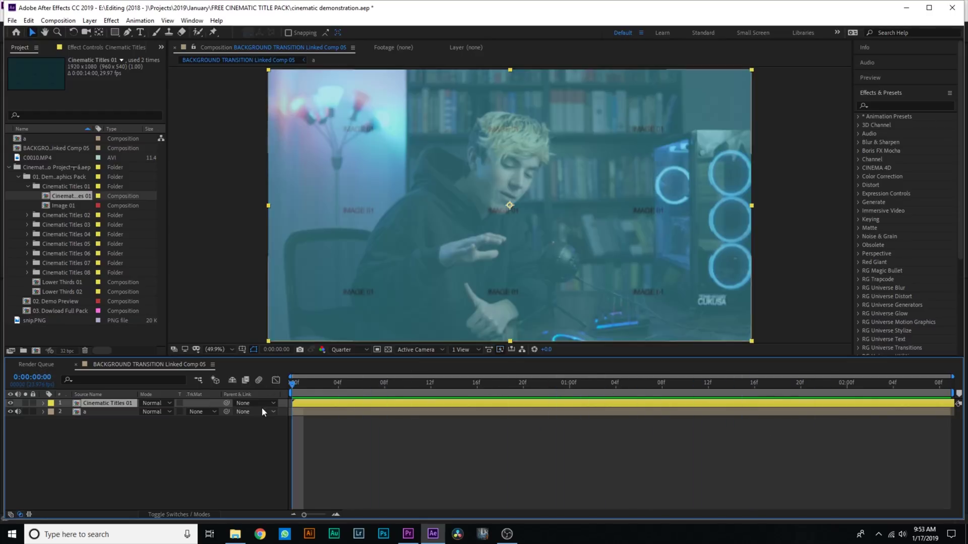
Step: Check the title's Image 01 layer, preview again, then delete the Cinematic Titles 01 layer
{"action": "double_click", "coordinate": [316, 405]}
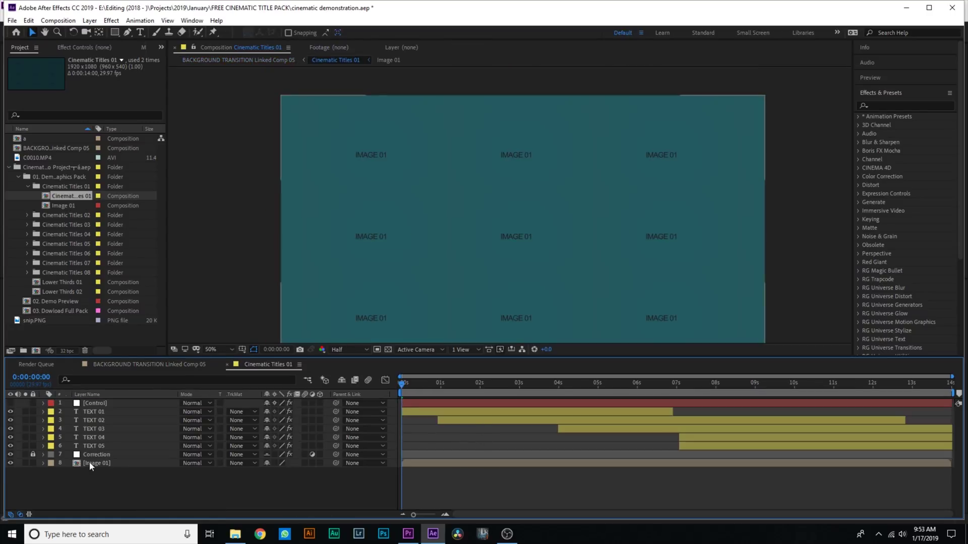
{"action": "left_click", "coordinate": [92, 463]}
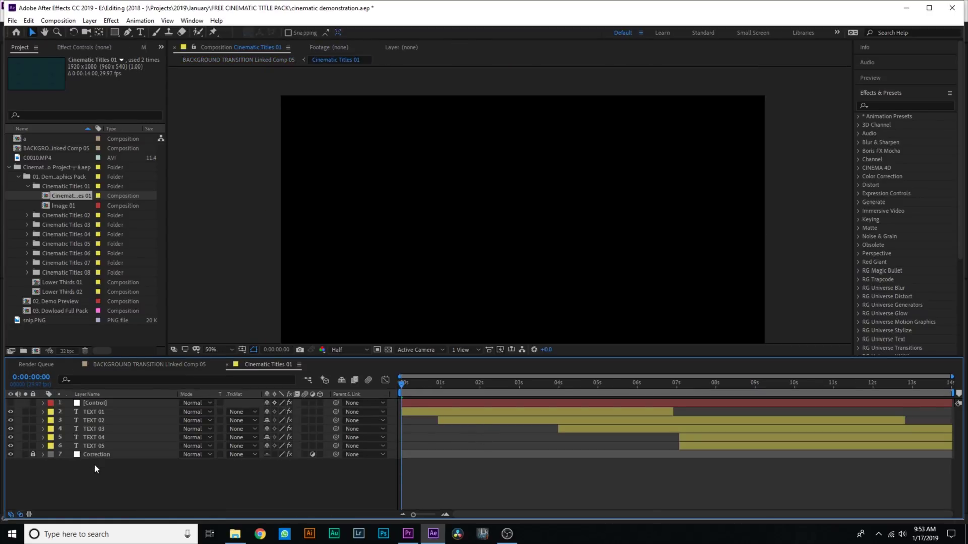
{"action": "left_click", "coordinate": [150, 365]}
{"action": "key", "text": "space"}
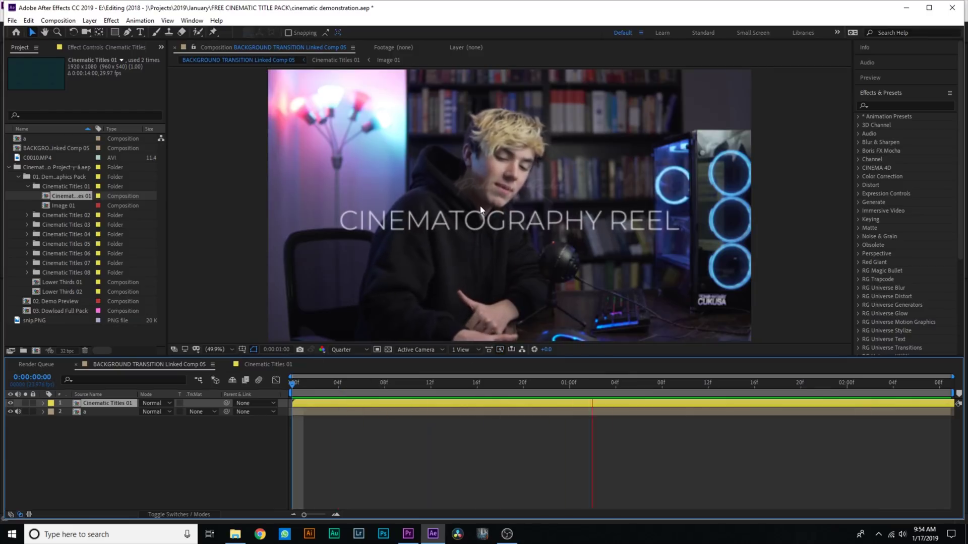
{"action": "key", "text": "space"}
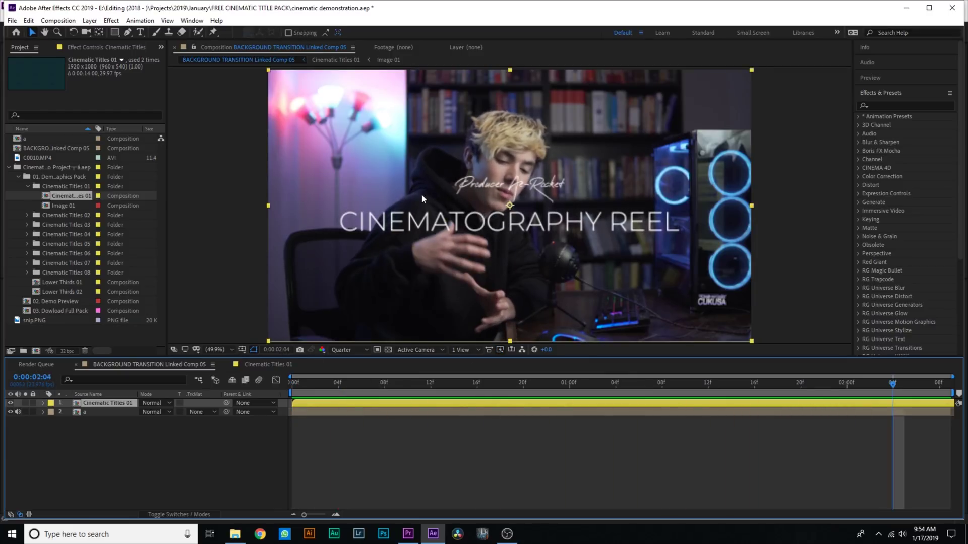
{"action": "key", "text": "Page_Up"}
{"action": "key", "text": "Page_Up"}
{"action": "key", "text": "Page_Up"}
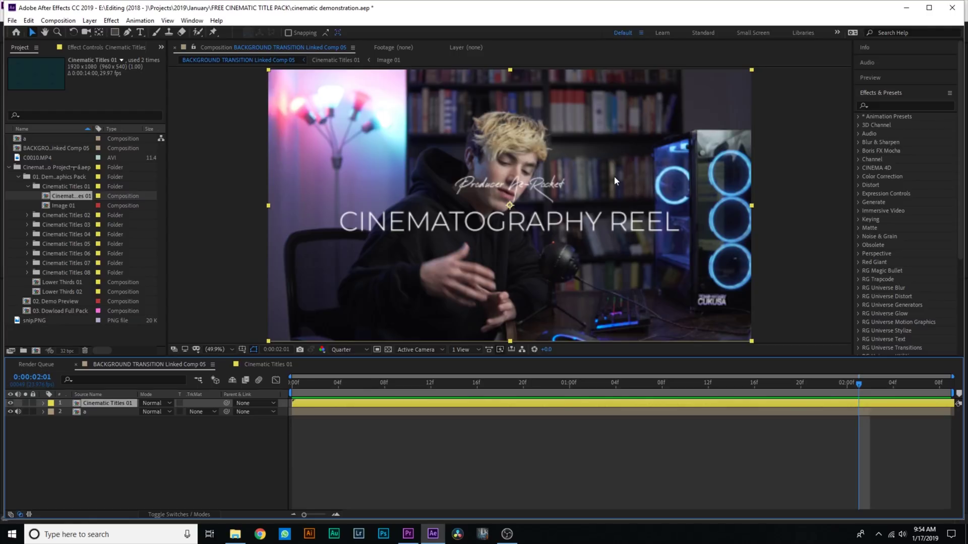
{"action": "key", "text": "Delete"}
{"action": "key", "text": "Home"}
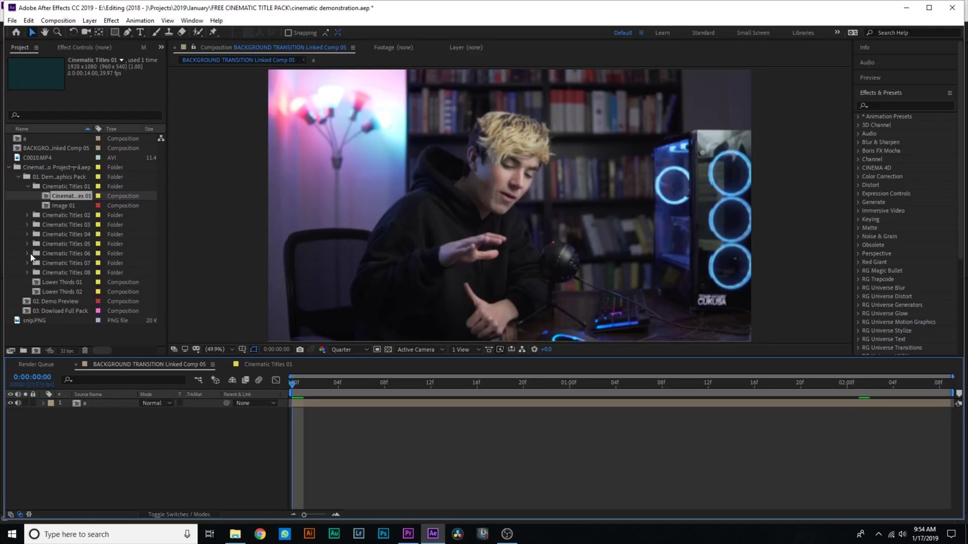
Step: Add Cinematic Titles 06 to the comp, open it and hide its Image 01 background layer
{"action": "left_click", "coordinate": [27, 253]}
{"action": "left_click_drag", "start_coordinate": [68, 263], "coordinate": [307, 400]}
{"action": "double_click", "coordinate": [325, 400]}
{"action": "left_click", "coordinate": [226, 365]}
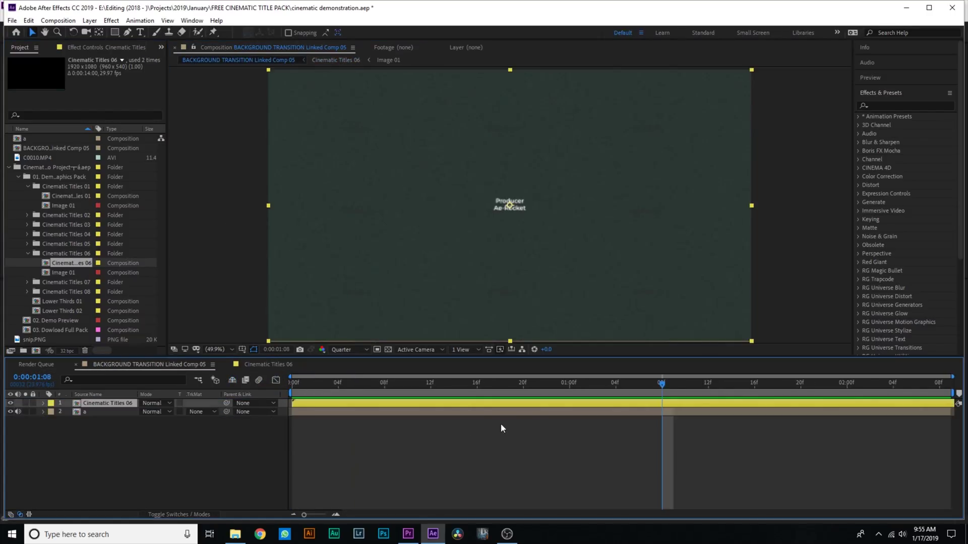
{"action": "double_click", "coordinate": [537, 401]}
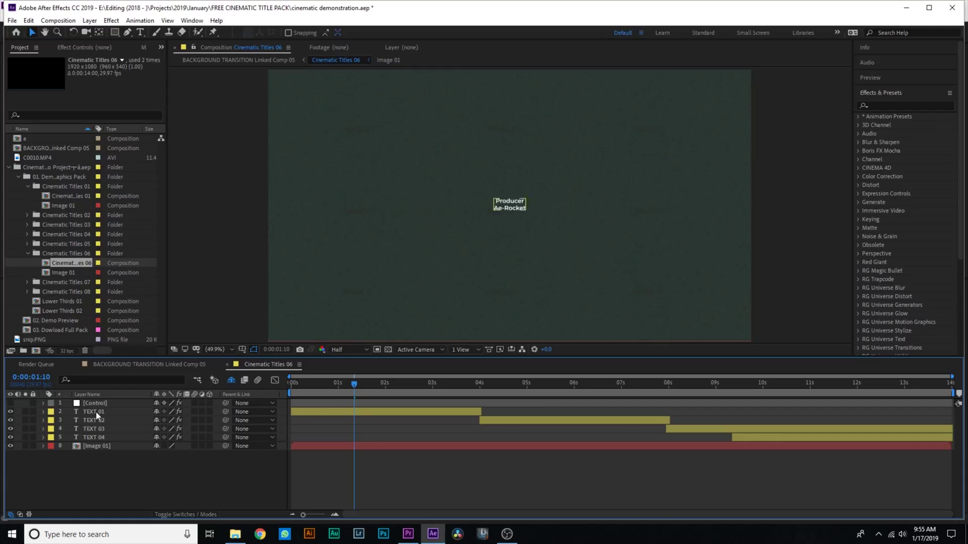
{"action": "left_click", "coordinate": [357, 447]}
{"action": "left_click", "coordinate": [23, 453]}
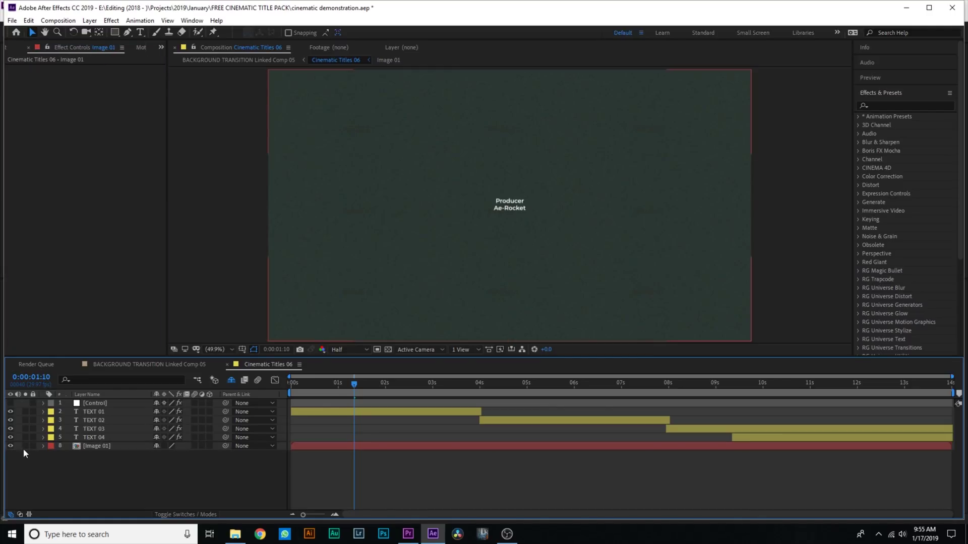
{"action": "left_click", "coordinate": [10, 447]}
{"action": "left_click", "coordinate": [523, 204]}
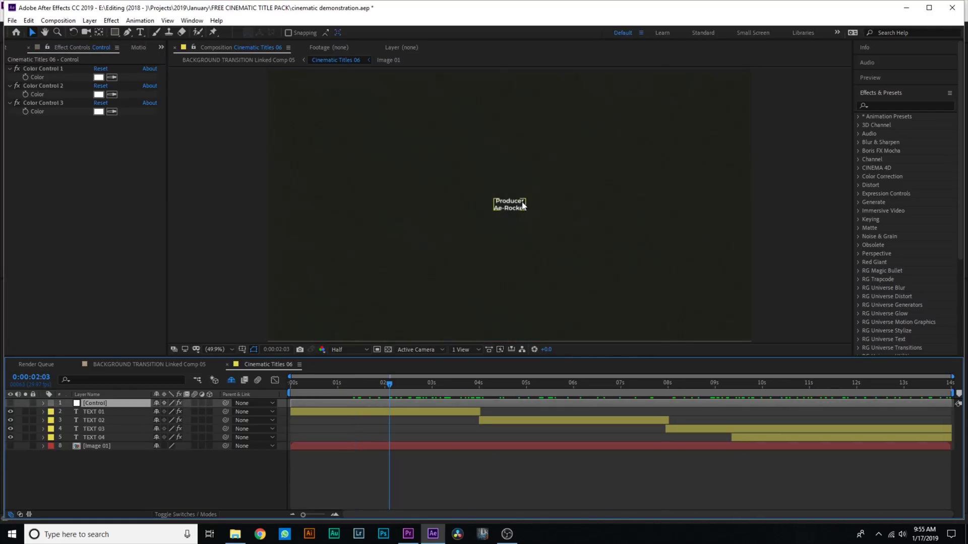
Step: Retype the TEXT 01 and TEXT 02 credits with a person's name and preview
{"action": "left_click", "coordinate": [384, 411]}
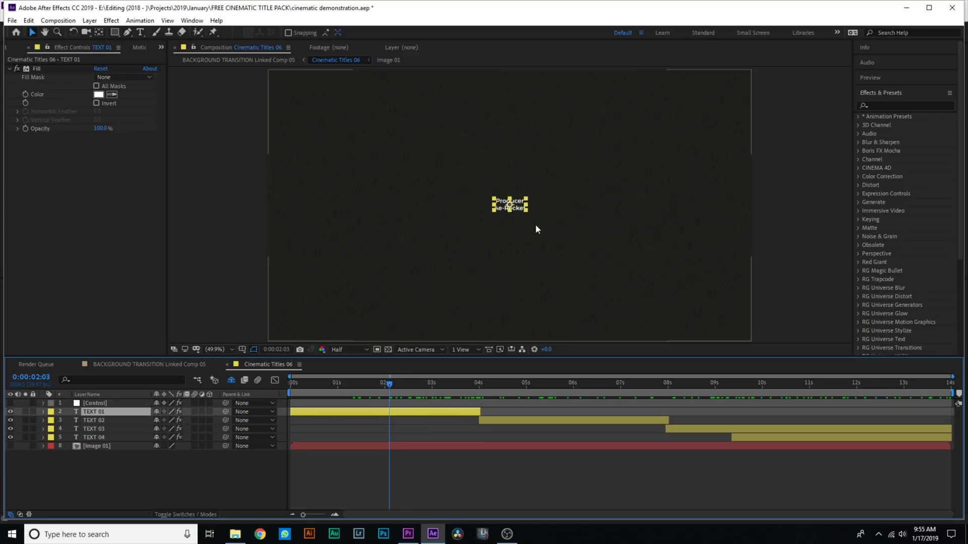
{"action": "double_click", "coordinate": [526, 208]}
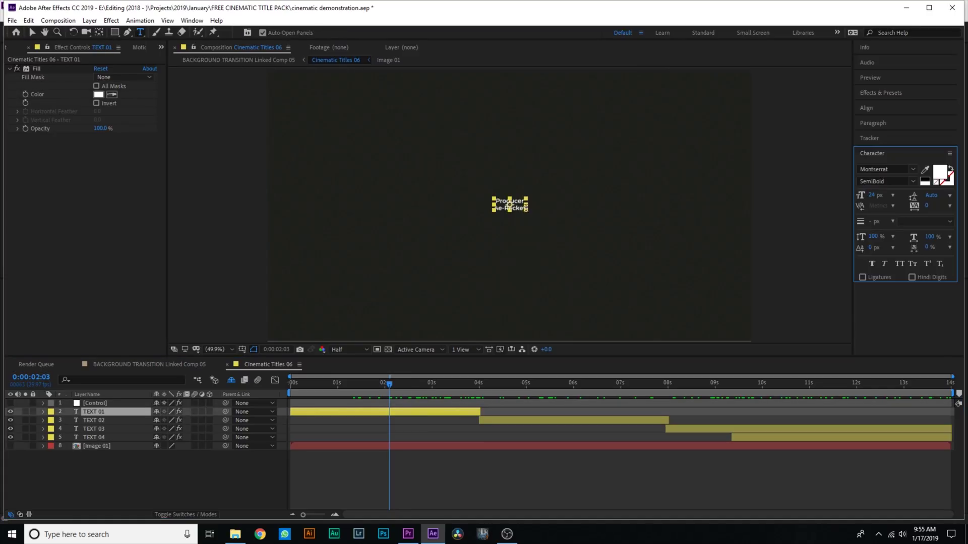
{"action": "key", "text": "BackSpace"}
{"action": "key", "text": "BackSpace"}
{"action": "key", "text": "BackSpace"}
{"action": "key", "text": "BackSpace"}
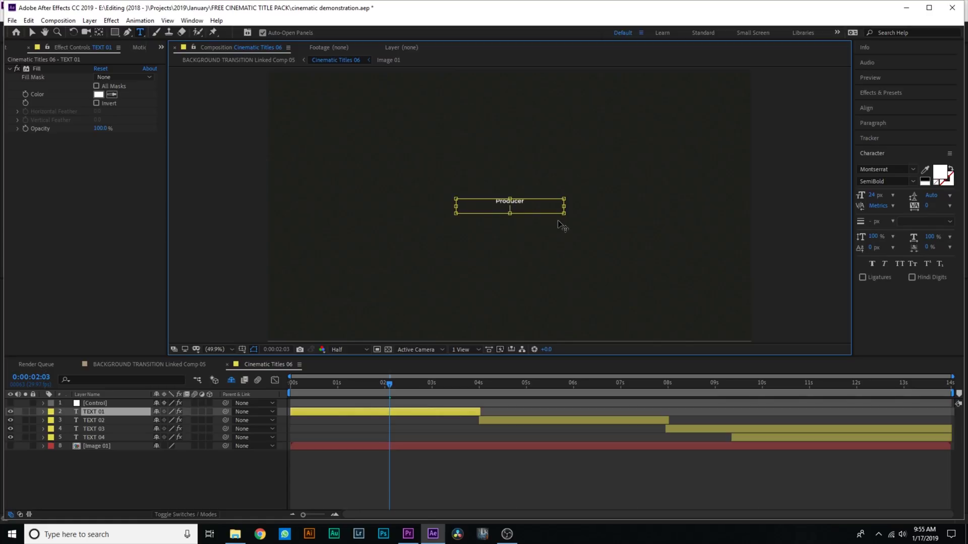
{"action": "left_click", "coordinate": [548, 482]}
{"action": "key", "text": "space"}
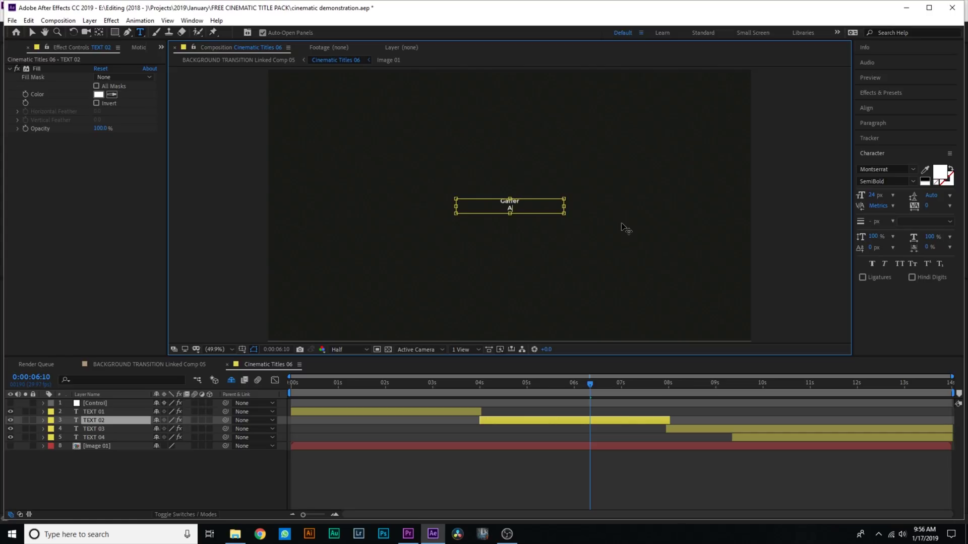
{"action": "left_click", "coordinate": [599, 426]}
{"action": "key", "text": "space"}
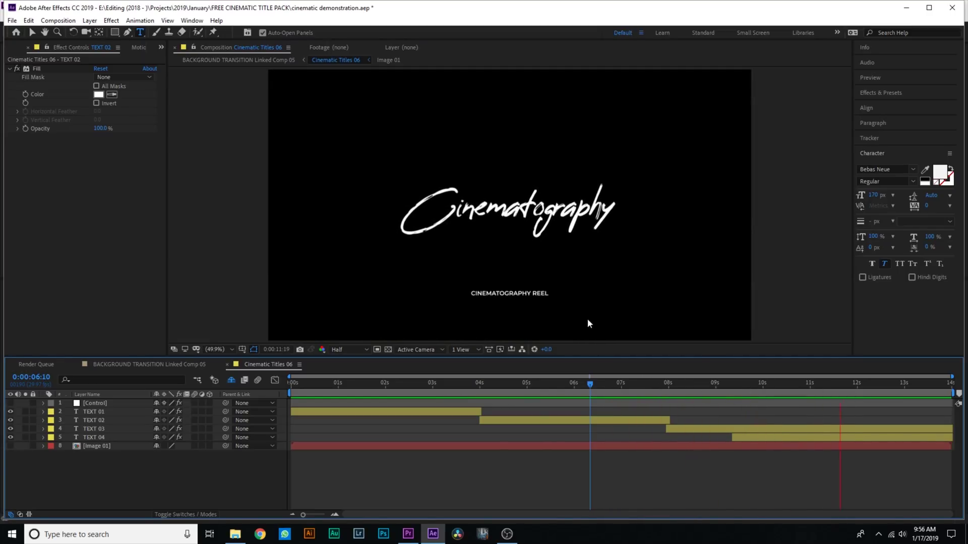
Step: Replace the Cinematography title with a person's name, preview, and return to the transition comp
{"action": "key", "text": "ctrl+t"}
{"action": "left_click_drag", "start_coordinate": [616, 207], "coordinate": [591, 207]}
{"action": "key", "text": "ctrl+a"}
{"action": "key", "text": "BackSpace"}
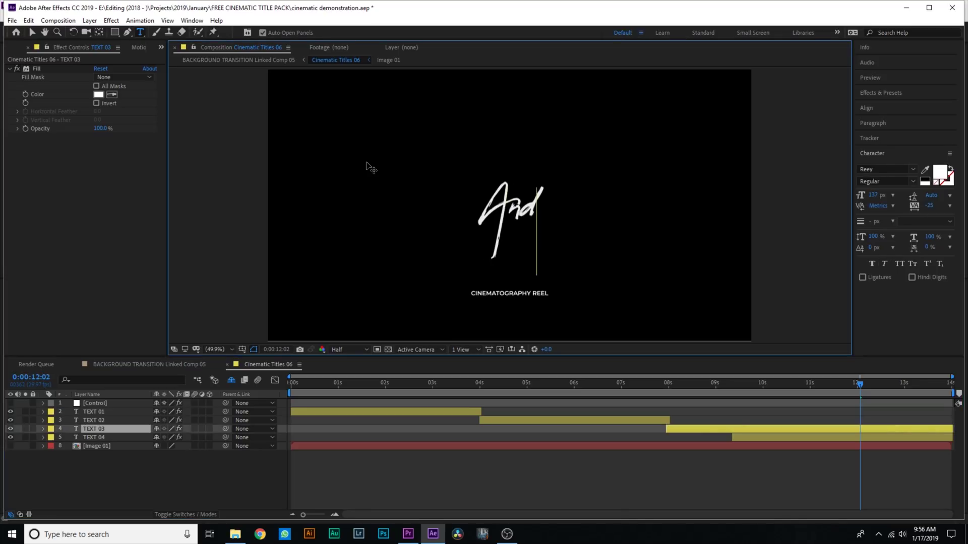
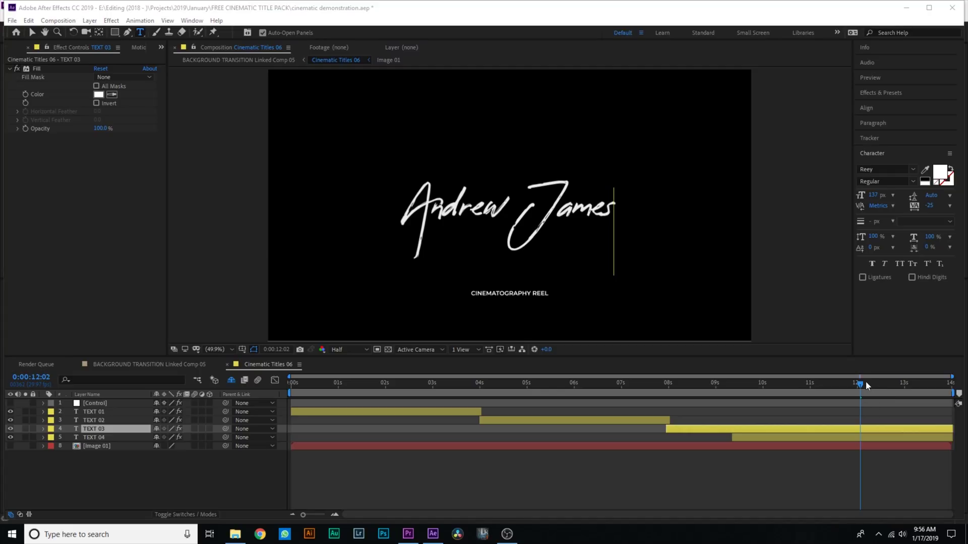
{"action": "left_click_drag", "start_coordinate": [863, 385], "coordinate": [716, 387]}
{"action": "key", "text": "space"}
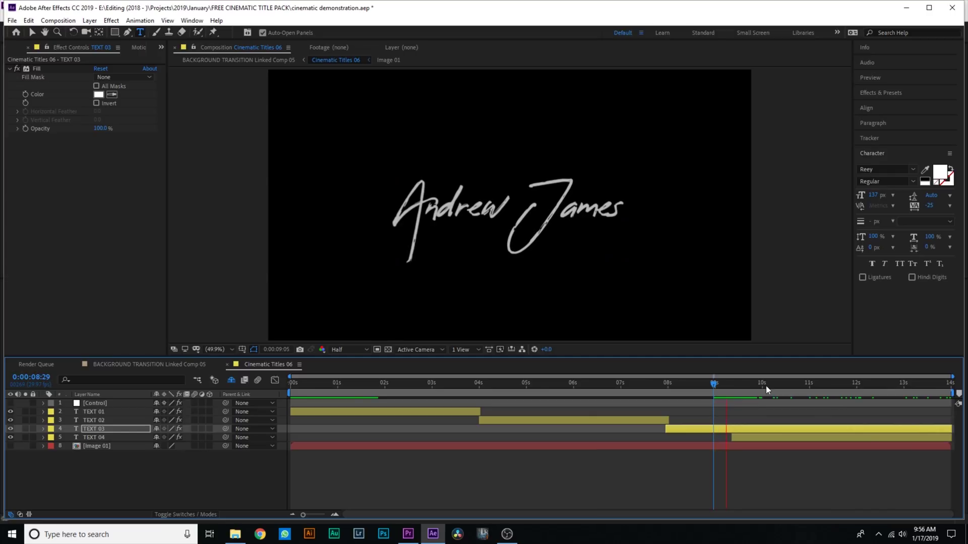
{"action": "key", "text": "shift+comma"}
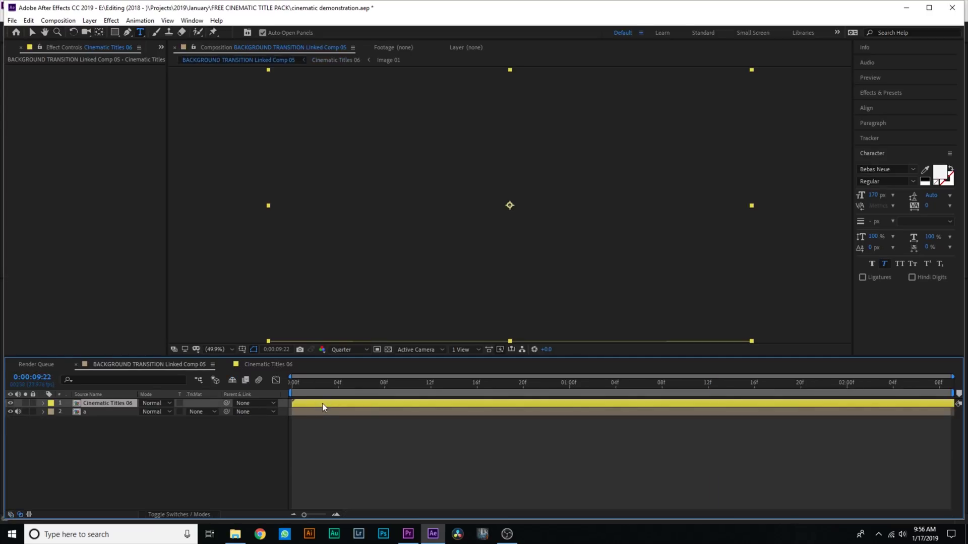
Step: Swap Cinematic Titles 06 for Lower Thirds 02 and preview the caption until fully shown
{"action": "key", "text": "Delete"}
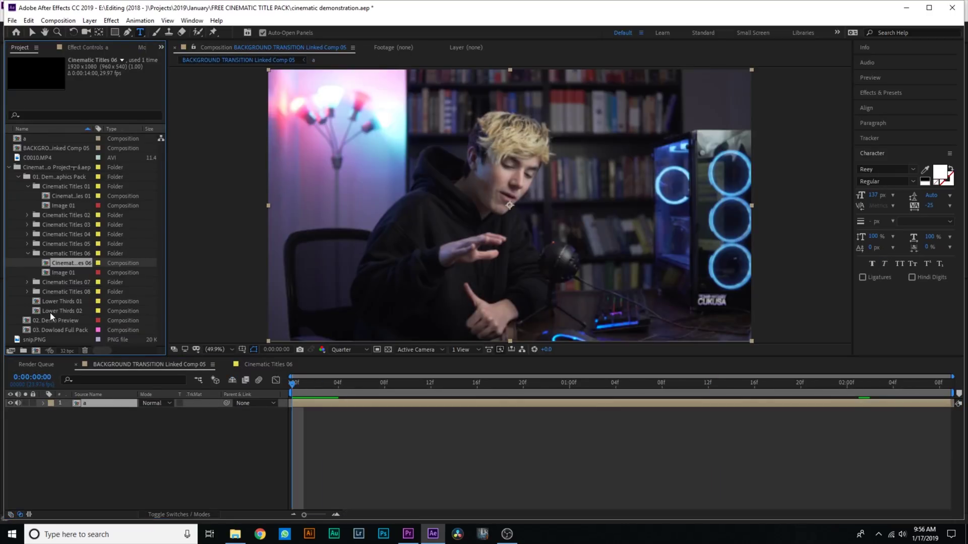
{"action": "left_click_drag", "start_coordinate": [50, 312], "coordinate": [309, 401]}
{"action": "key", "text": "space"}
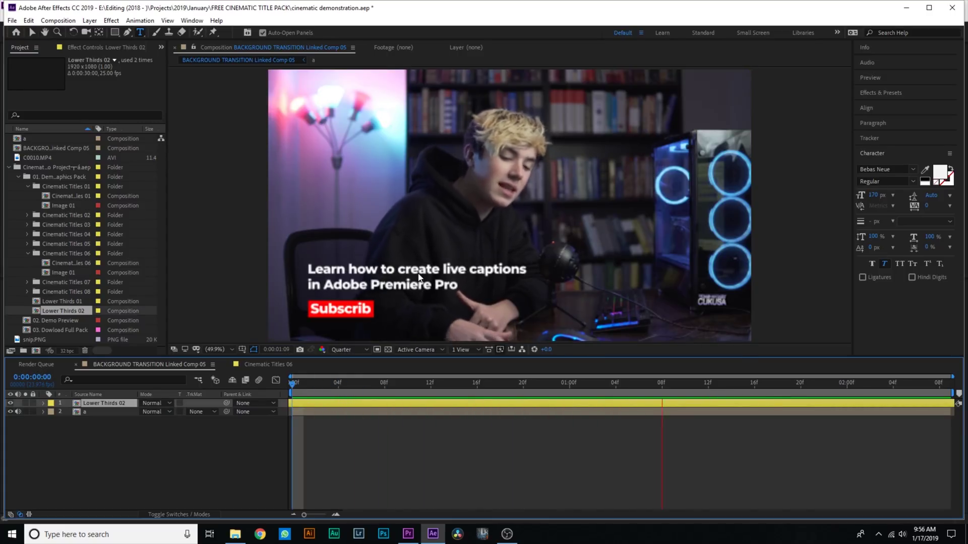
{"action": "left_click", "coordinate": [461, 406]}
{"action": "key", "text": "space"}
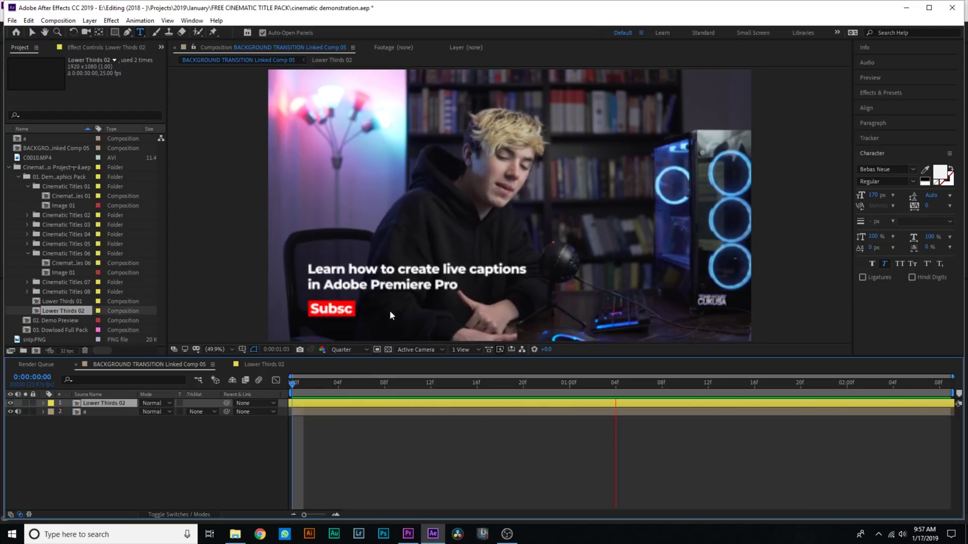
{"action": "key", "text": "space"}
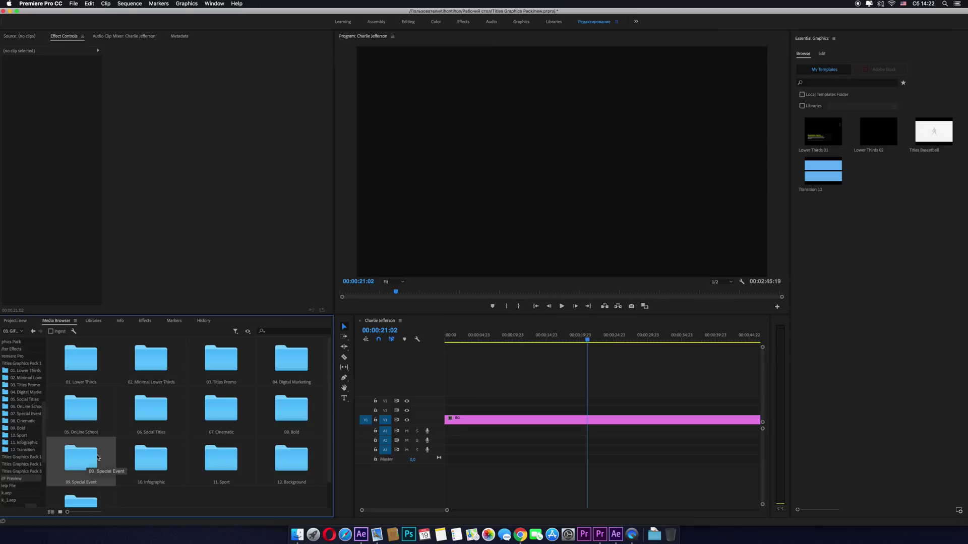
Step: Add the 01. Lower Thirds template and set its headline to YOUR TEXT
{"action": "double_click", "coordinate": [79, 361]}
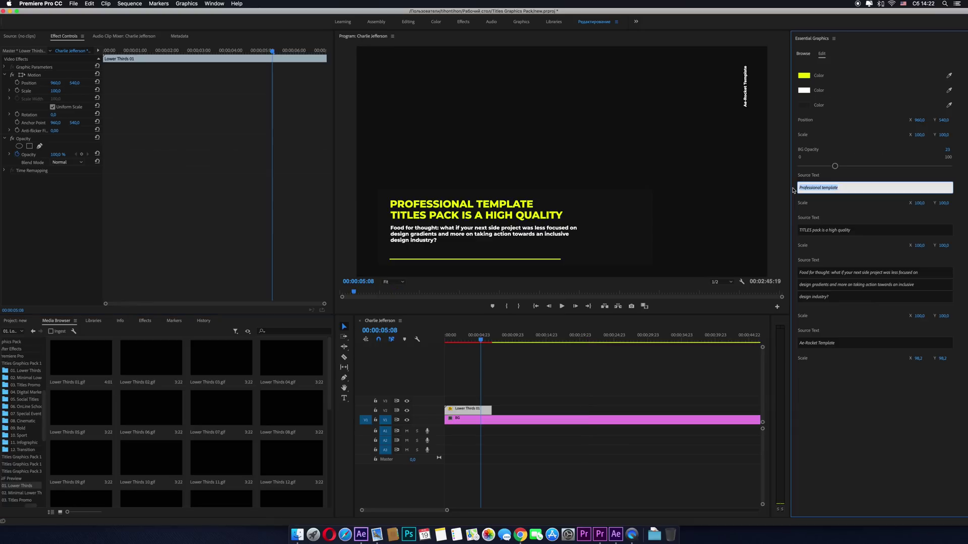
{"action": "type", "text": "Your Text"}
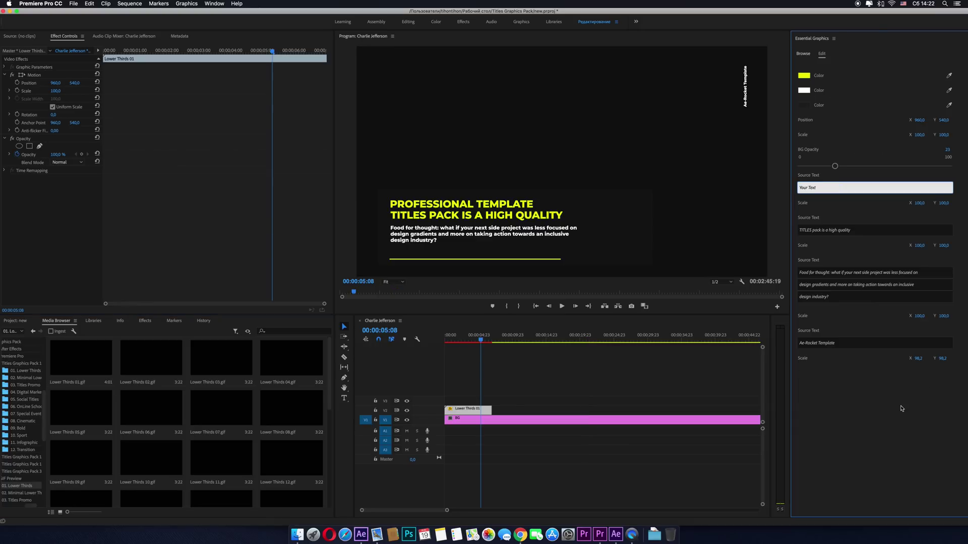
{"action": "left_click", "coordinate": [901, 408]}
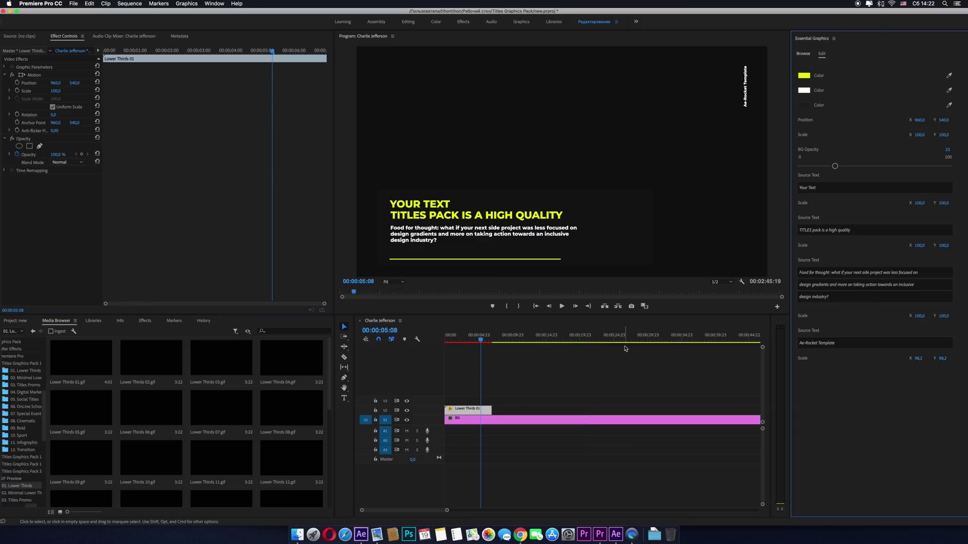
Step: Change the yellow accent colour to cyan and scale the headline to 81%
{"action": "left_click", "coordinate": [805, 75]}
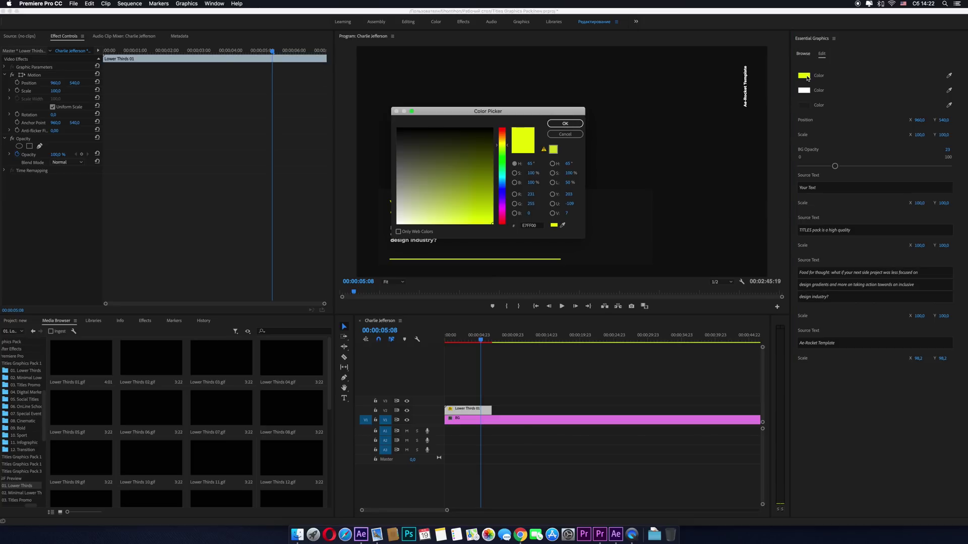
{"action": "left_click", "coordinate": [502, 170]}
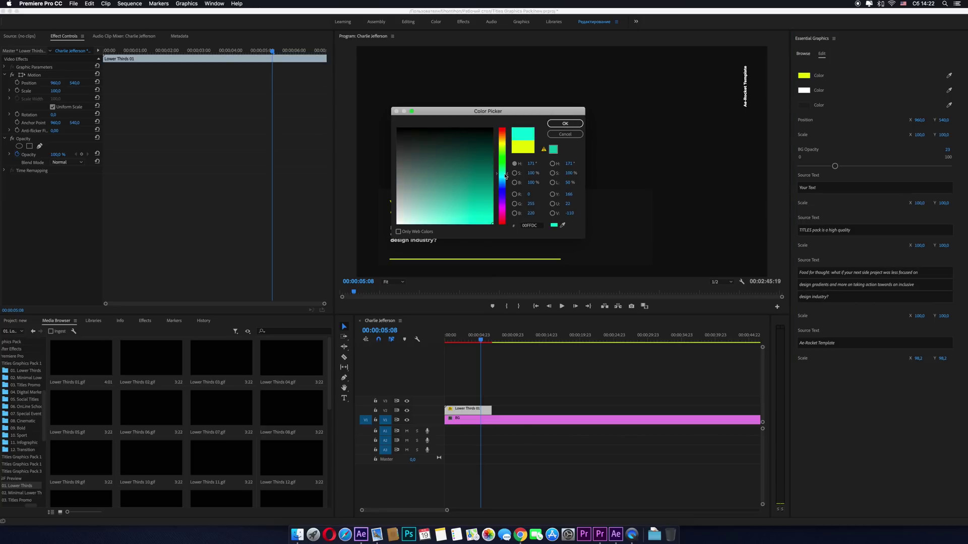
{"action": "left_click", "coordinate": [565, 123]}
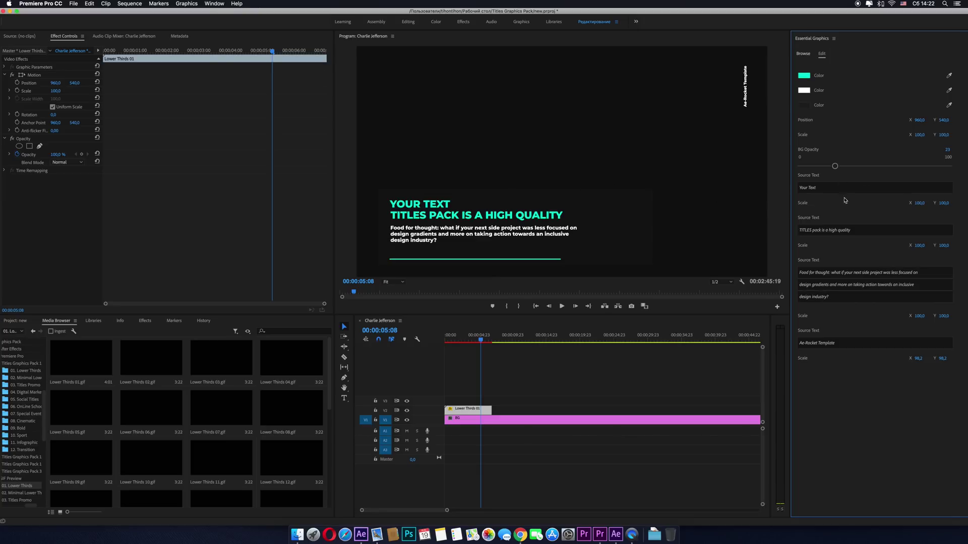
{"action": "left_click_drag", "start_coordinate": [944, 207], "coordinate": [934, 206]}
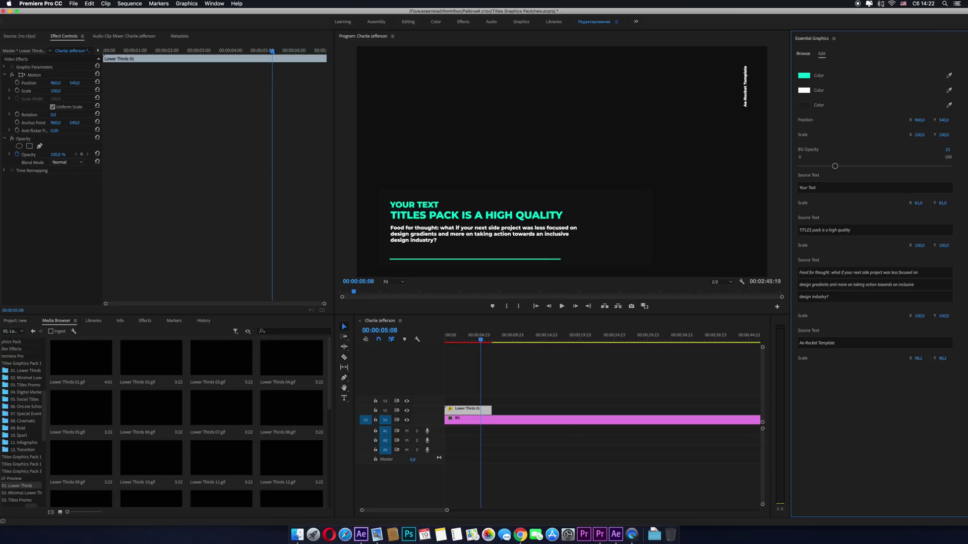
{"action": "left_click", "coordinate": [803, 54]}
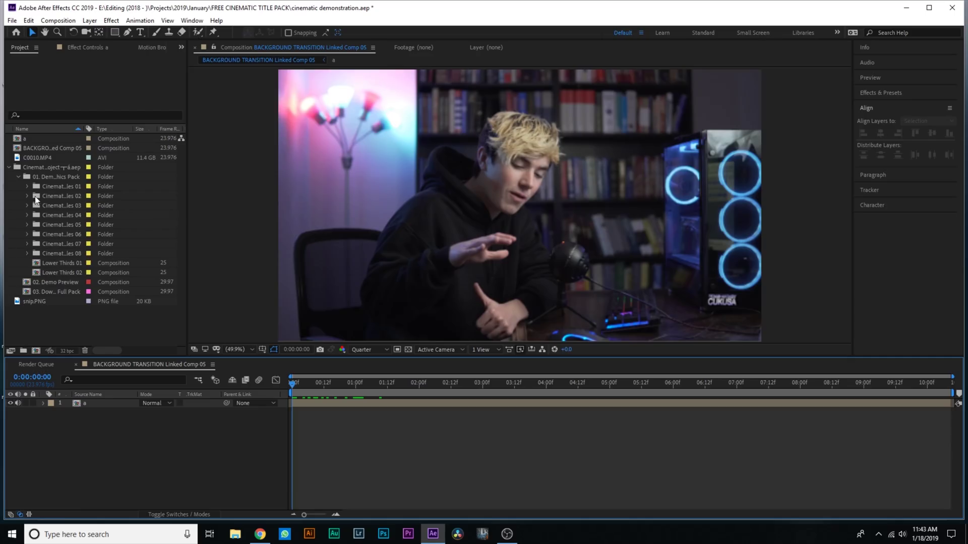
Step: Add Cinematic Titles 07 above the webcam clip and preview it
{"action": "left_click", "coordinate": [27, 244]}
{"action": "left_click_drag", "start_coordinate": [48, 257], "coordinate": [355, 403]}
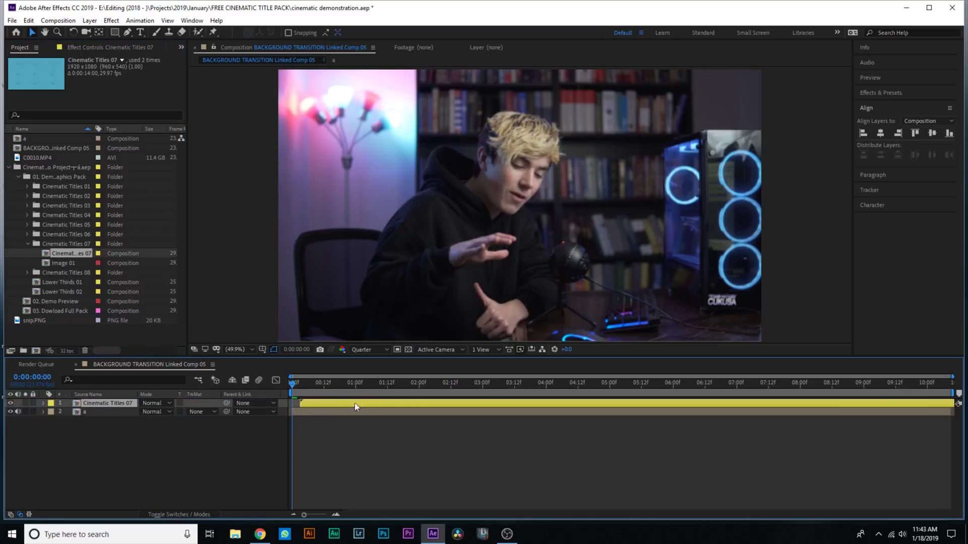
{"action": "key", "text": "space"}
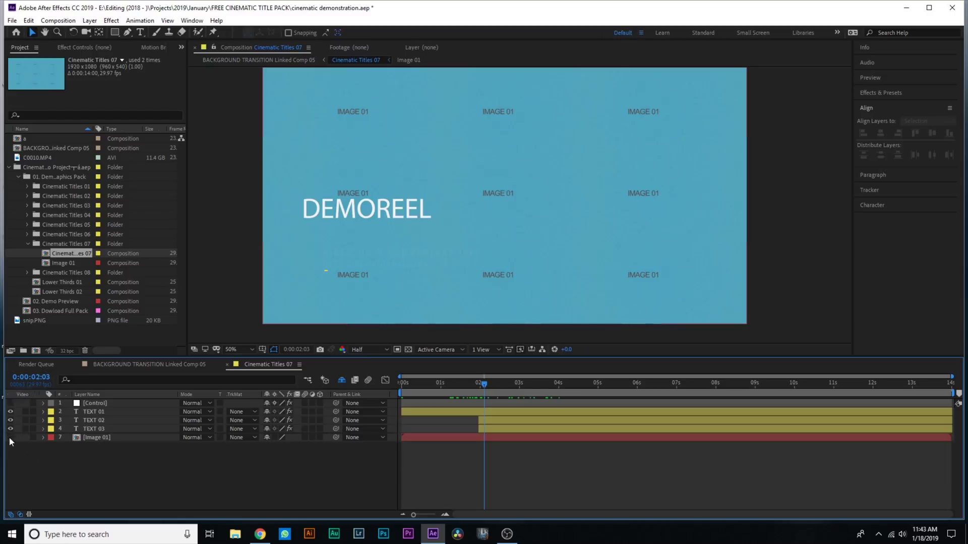
{"action": "left_click", "coordinate": [159, 363]}
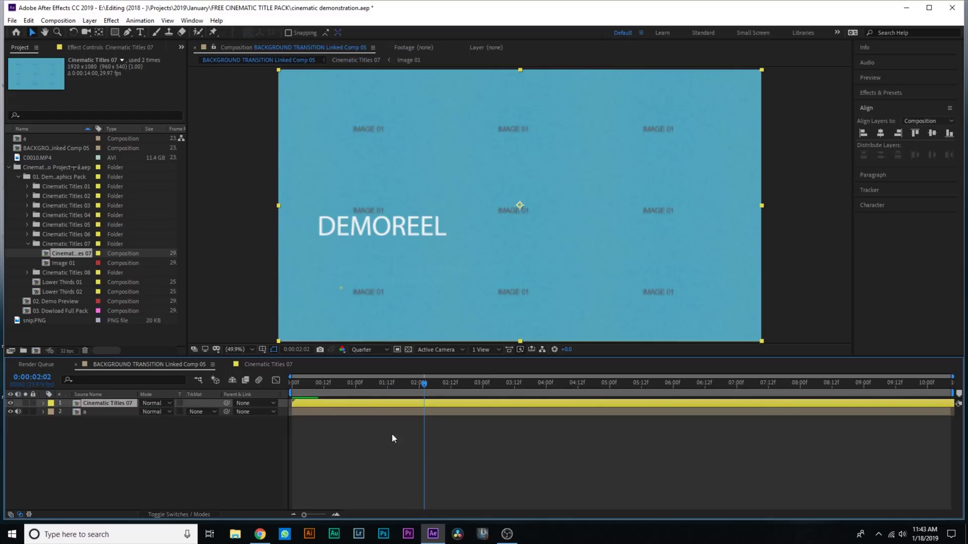
{"action": "key", "text": "Home"}
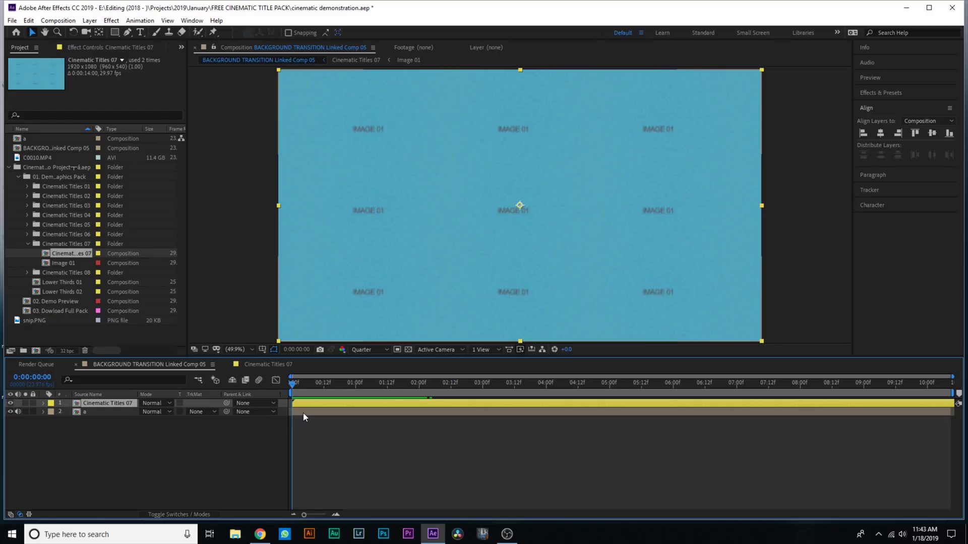
Step: Open Cinematic Titles 07 and its Image 01 placeholder, then preview up to about nine seconds
{"action": "left_click", "coordinate": [305, 413]}
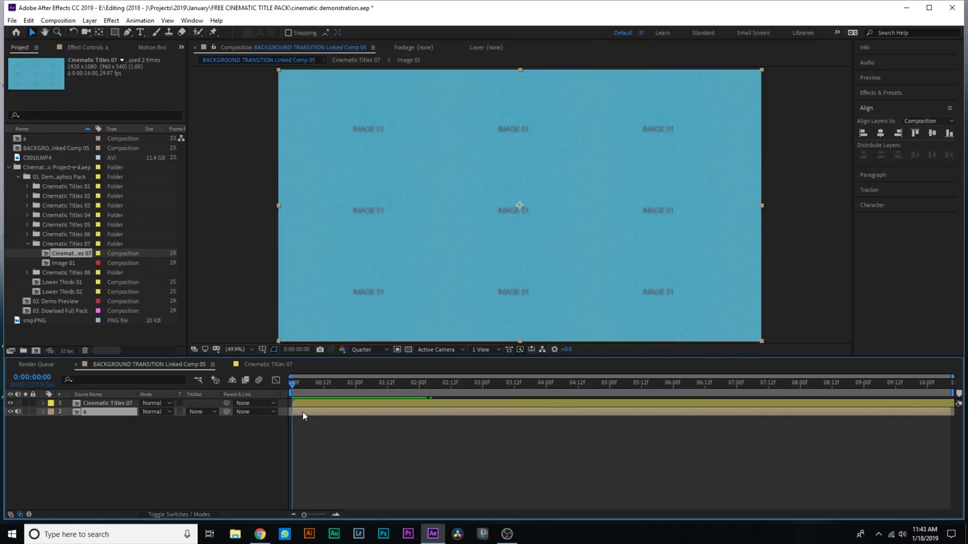
{"action": "left_click", "coordinate": [304, 414]}
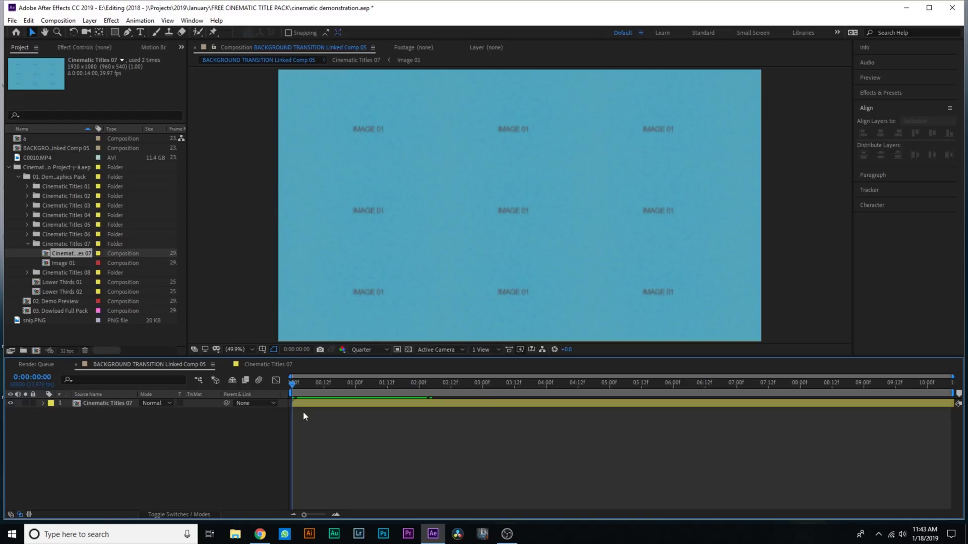
{"action": "double_click", "coordinate": [313, 402]}
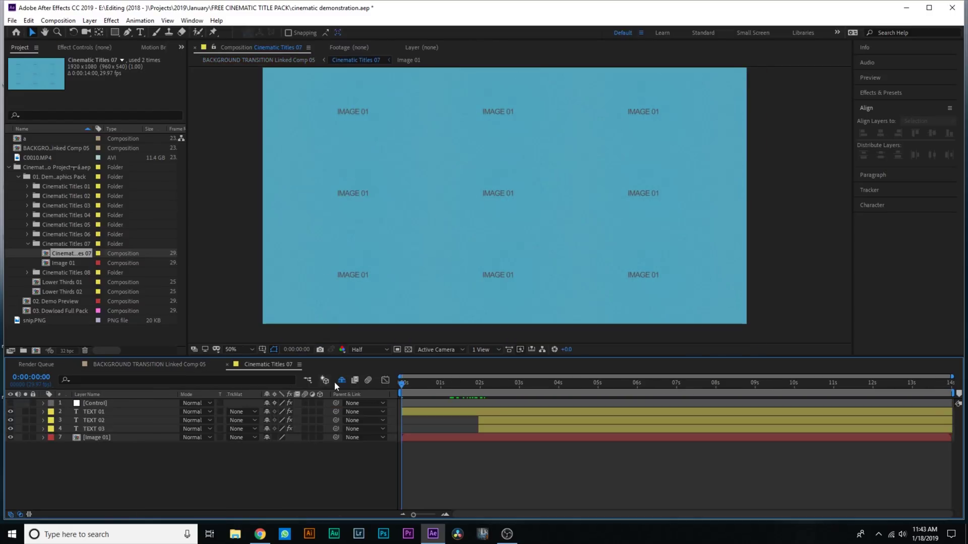
{"action": "double_click", "coordinate": [428, 438]}
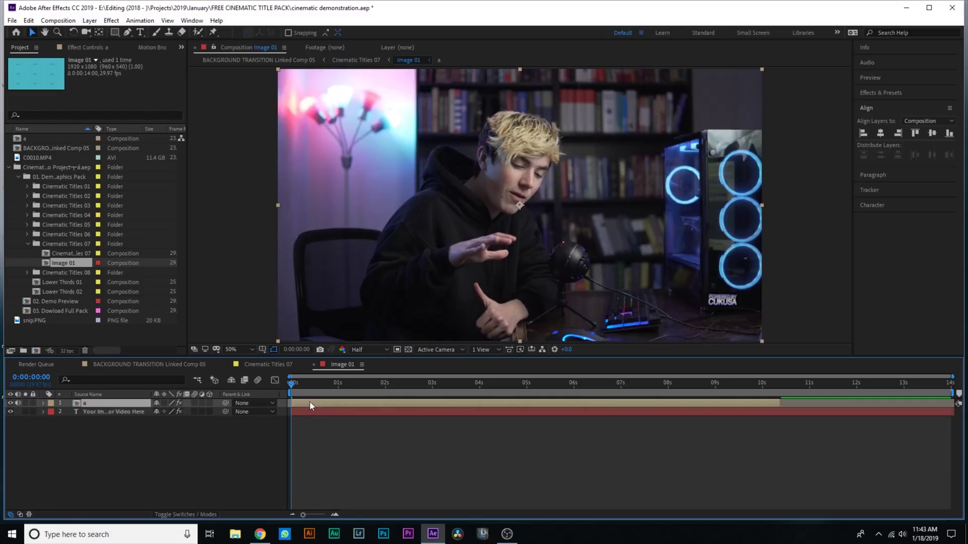
{"action": "left_click", "coordinate": [267, 364]}
{"action": "key", "text": "space"}
{"action": "left_click_drag", "start_coordinate": [435, 394], "coordinate": [783, 400]}
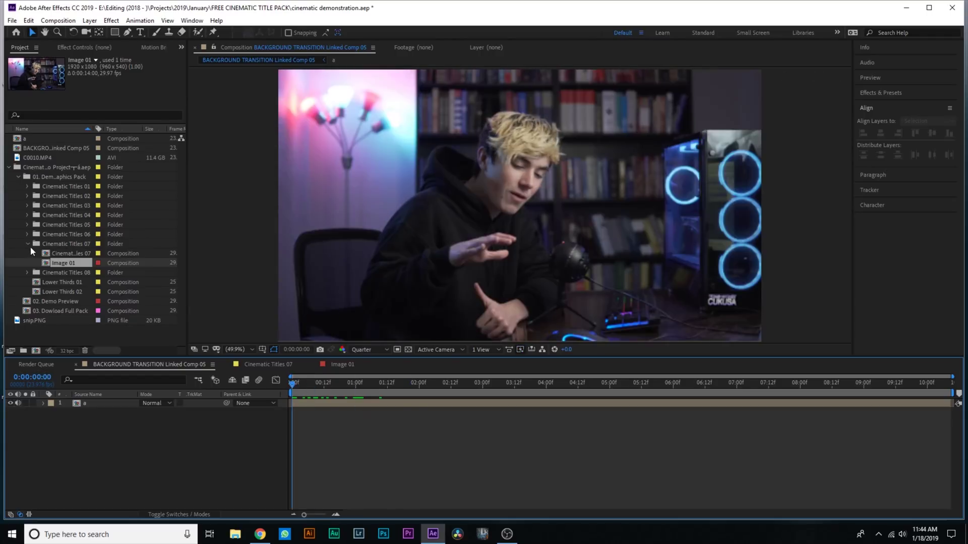
Step: Swap the clip layer for the Cinematic Titles 08 composition
{"action": "left_click", "coordinate": [28, 245]}
{"action": "left_click", "coordinate": [27, 254]}
{"action": "left_click_drag", "start_coordinate": [65, 263], "coordinate": [317, 406]}
Step: Check the footage in Image 01, then preview the HORROR MOVIE title with the full frame in view
{"action": "double_click", "coordinate": [316, 403]}
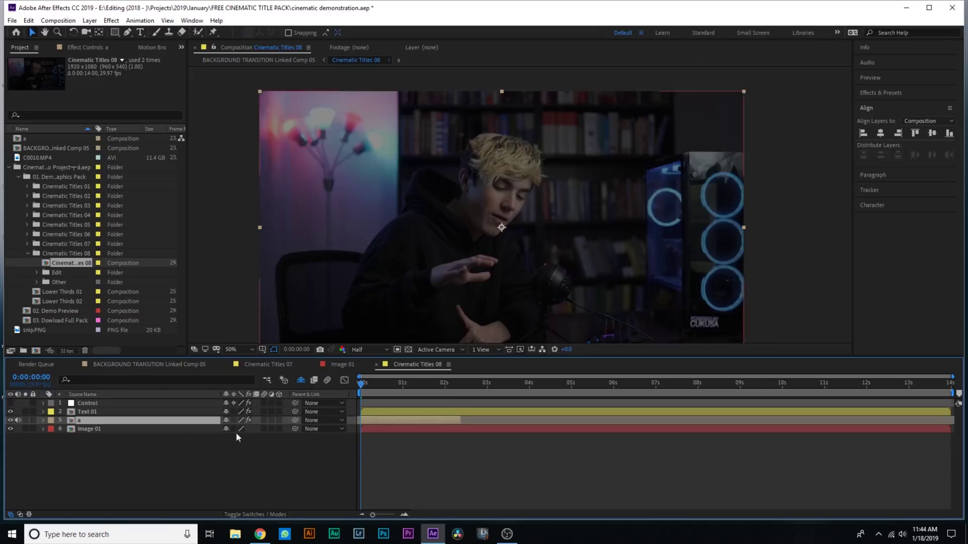
{"action": "double_click", "coordinate": [394, 421]}
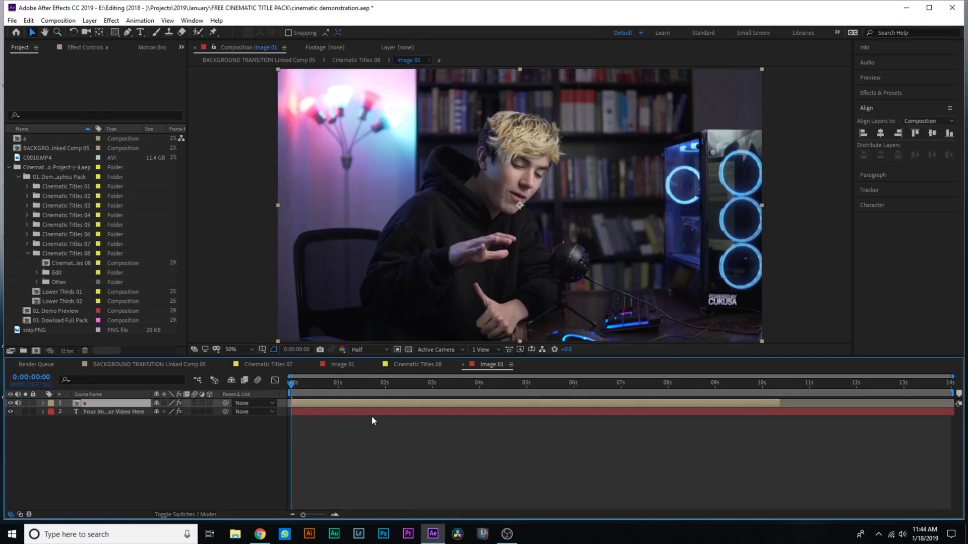
{"action": "left_click", "coordinate": [418, 365]}
{"action": "key", "text": "space"}
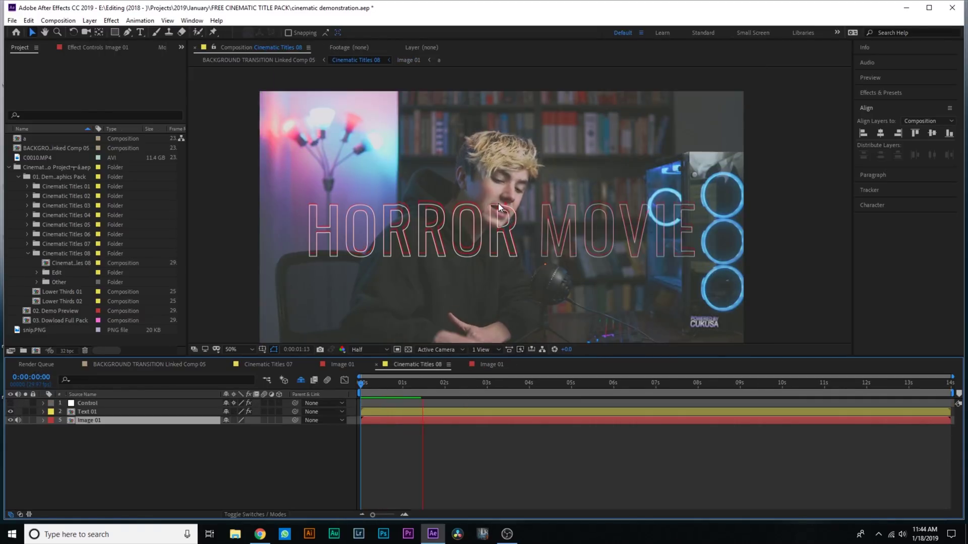
{"action": "scroll", "coordinate": [498, 204], "scroll_direction": "up", "scroll_amount": 4}
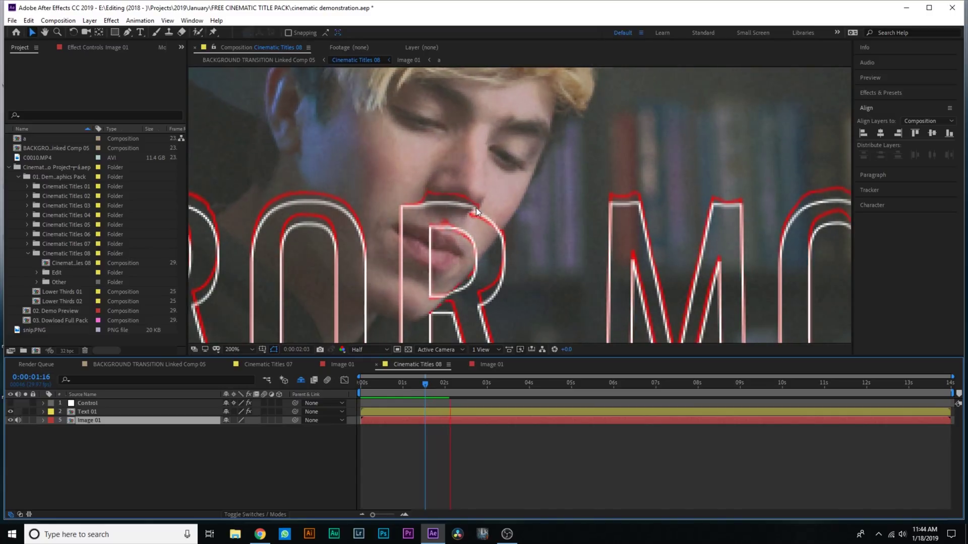
{"action": "key", "text": "shift+slash"}
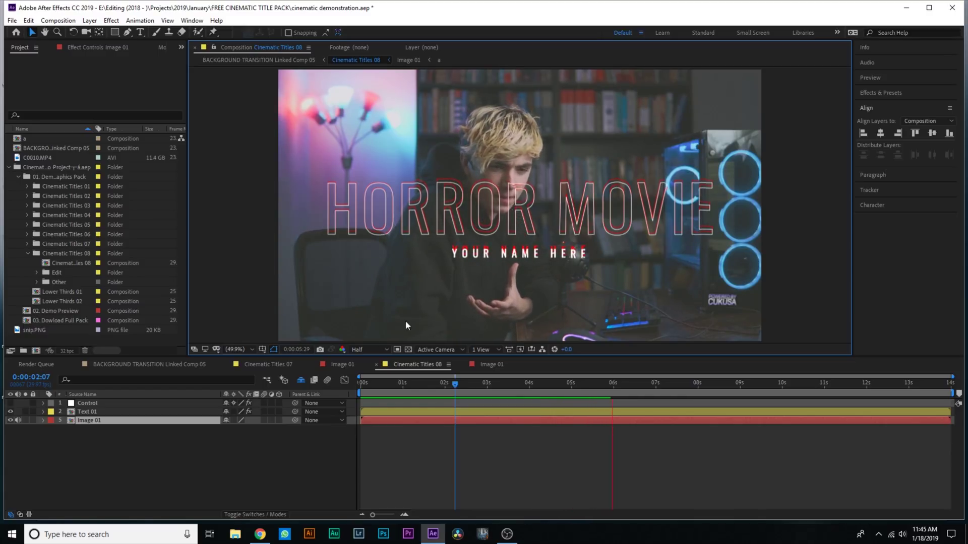
Step: Retype the Text 01 title from HORROR MOVIE to a person's name and preview it in the main comp
{"action": "left_click", "coordinate": [634, 411]}
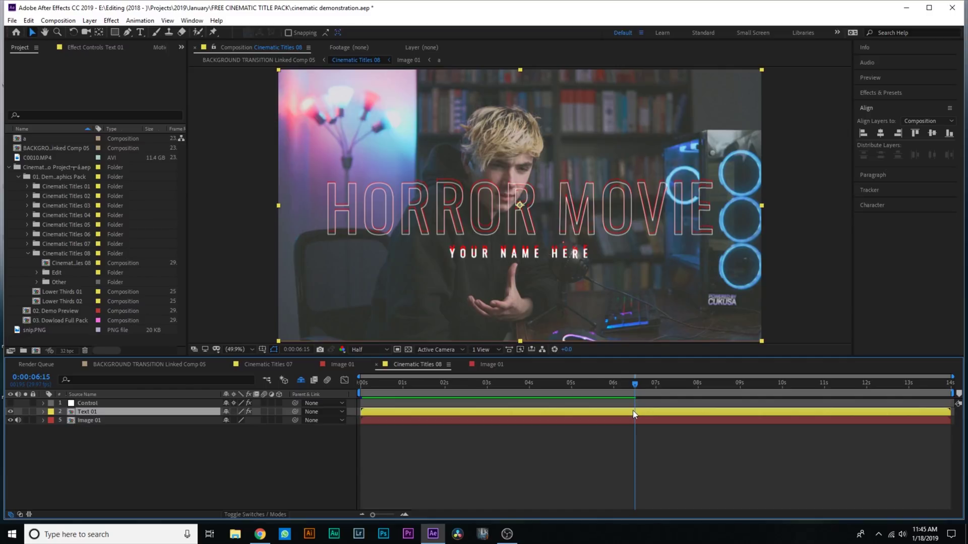
{"action": "double_click", "coordinate": [633, 410]}
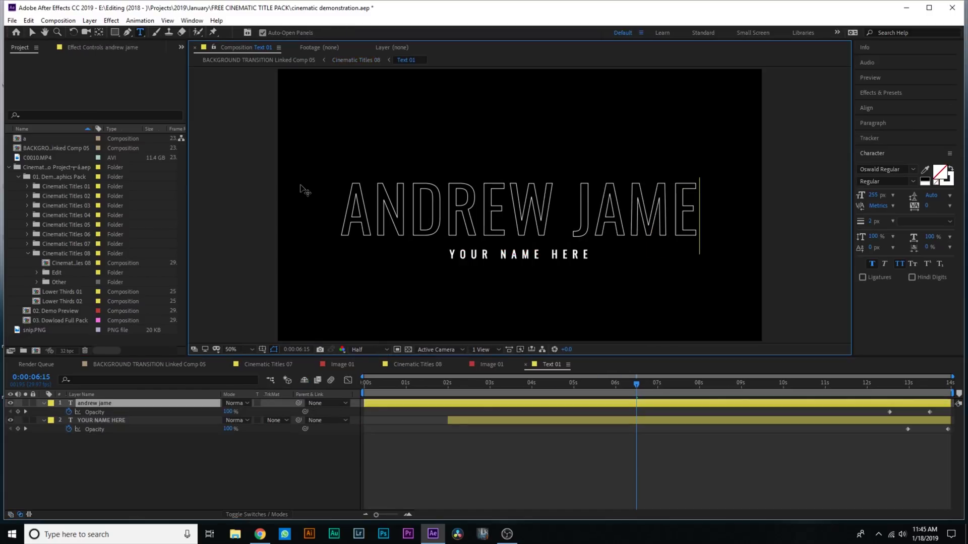
{"action": "type", "text": "s"}
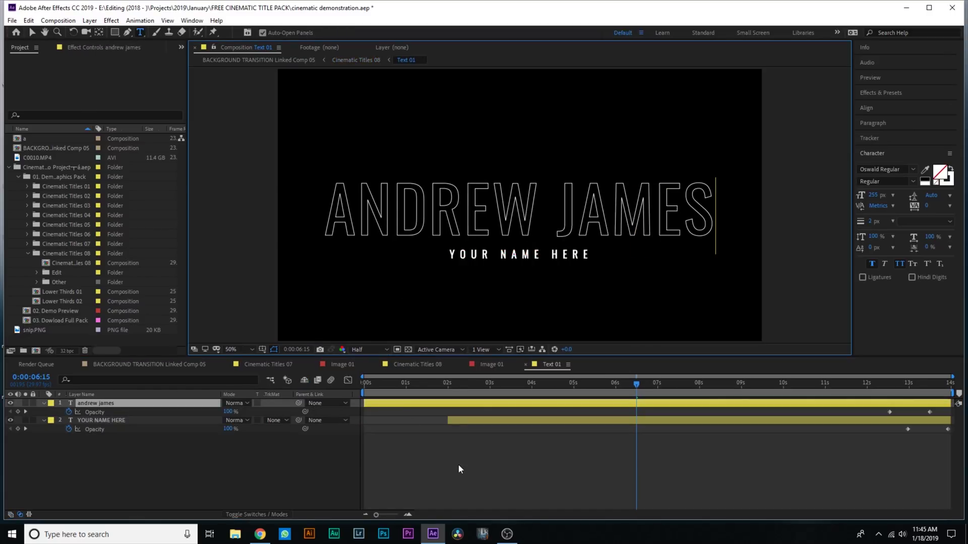
{"action": "left_click", "coordinate": [149, 364]}
{"action": "key", "text": "space"}
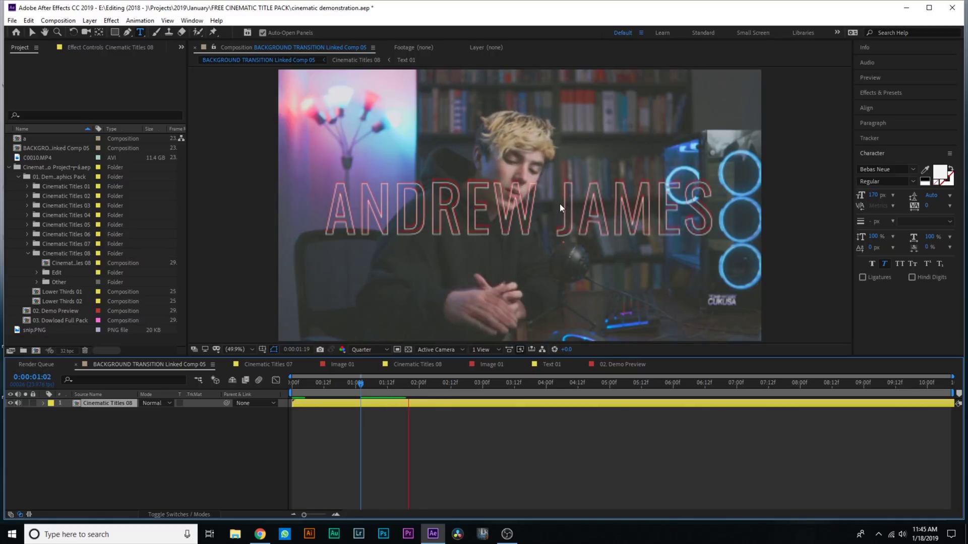
{"action": "key", "text": "space"}
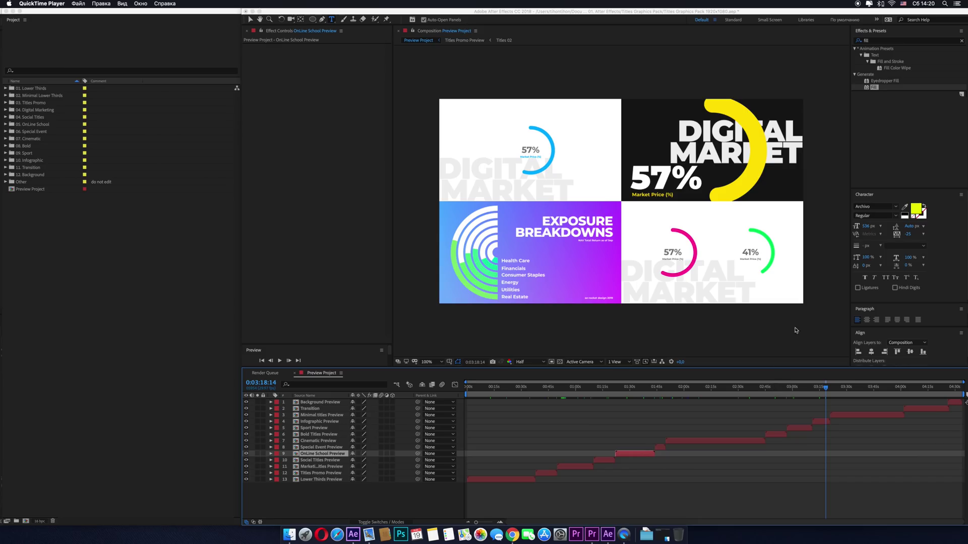
{"action": "left_click", "coordinate": [766, 327]}
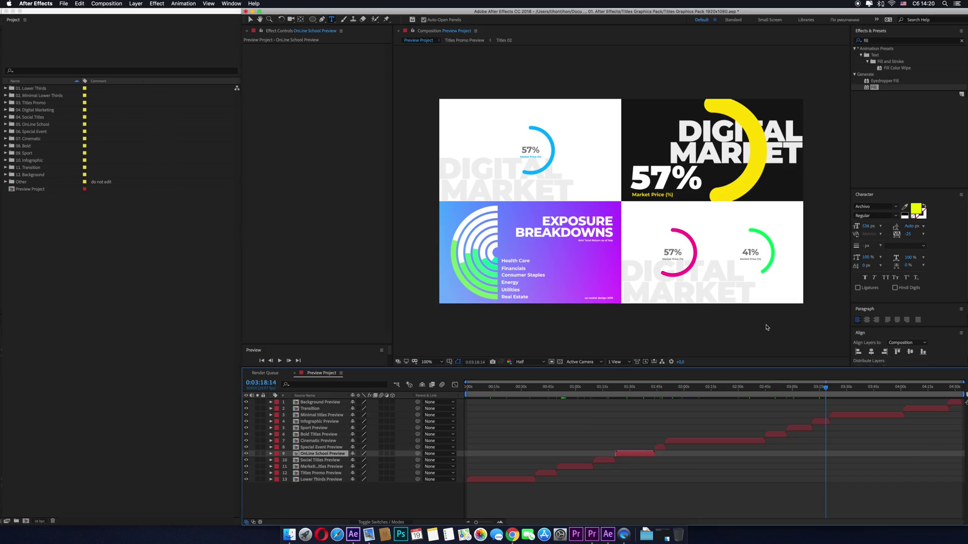
Step: Scrub the Preview Project reel about fourteen seconds in, to the cinematic CINEMATOGRAPHY title section
{"action": "key", "text": "v"}
{"action": "left_click", "coordinate": [825, 390]}
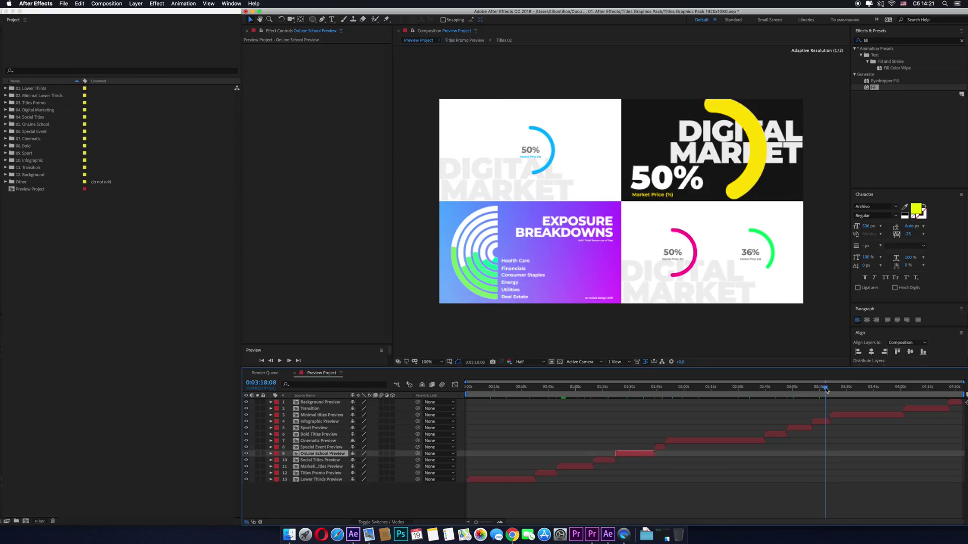
{"action": "left_click", "coordinate": [856, 389]}
{"action": "left_click", "coordinate": [873, 391]}
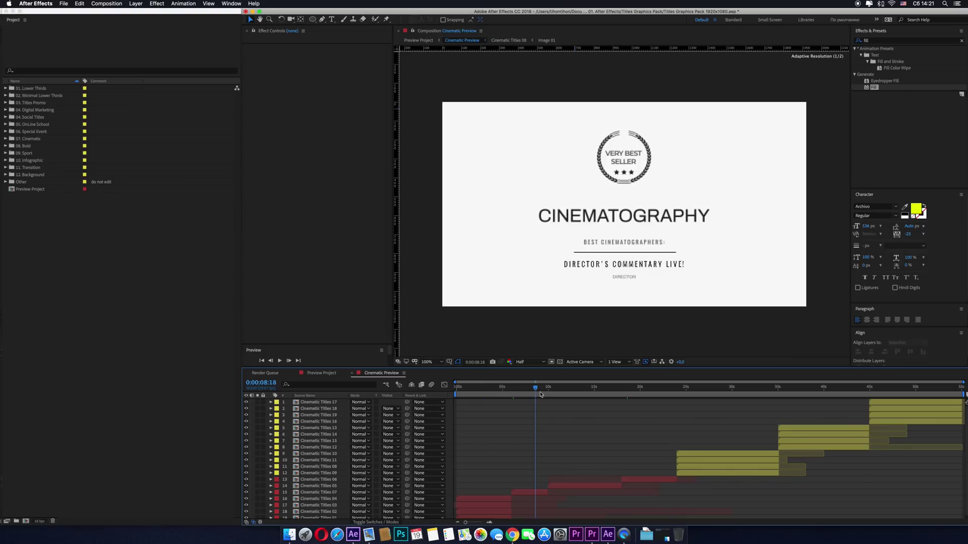
{"action": "left_click_drag", "start_coordinate": [537, 400], "coordinate": [615, 401]}
{"action": "left_click", "coordinate": [343, 374]}
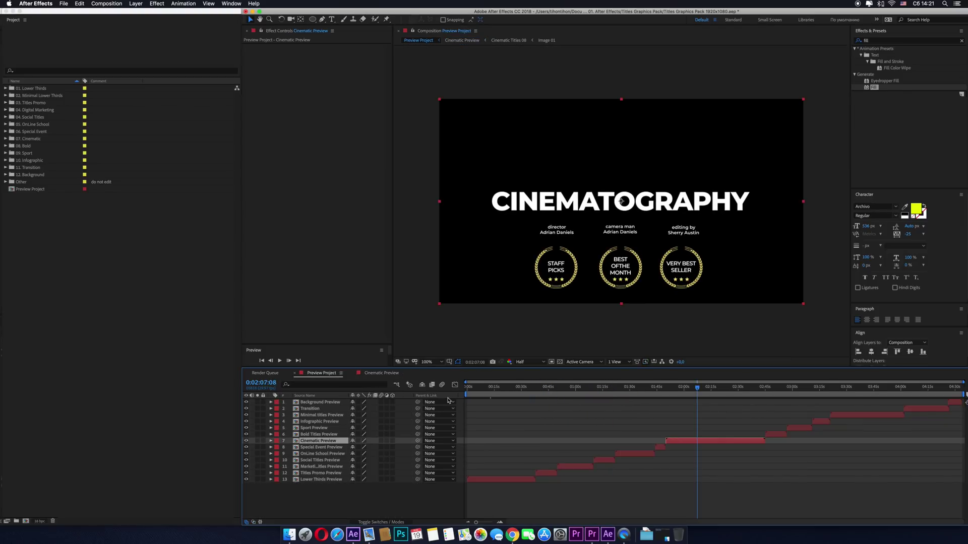
Step: Open the Marketing Titles Preview comp and scrub ahead to the MOTION DESIGNER title
{"action": "left_click", "coordinate": [606, 393]}
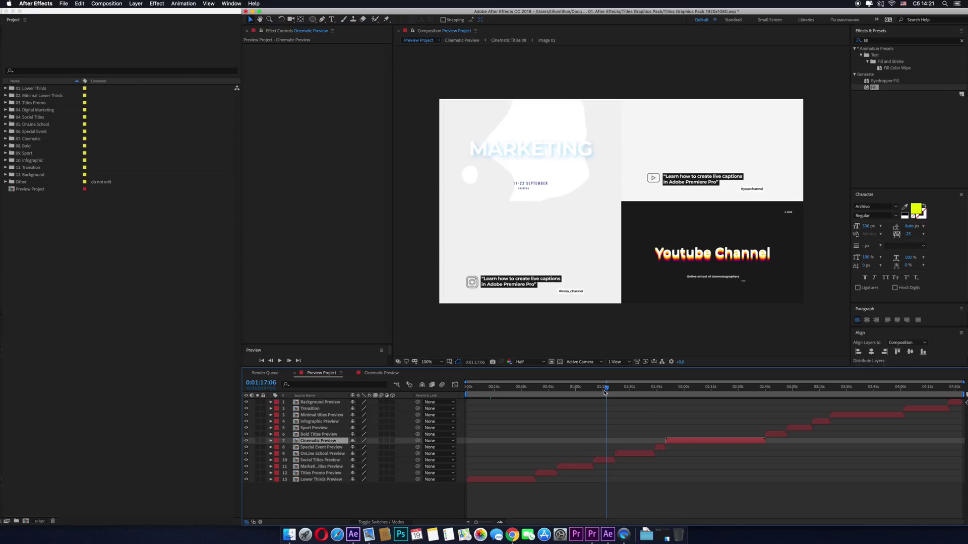
{"action": "double_click", "coordinate": [586, 468]}
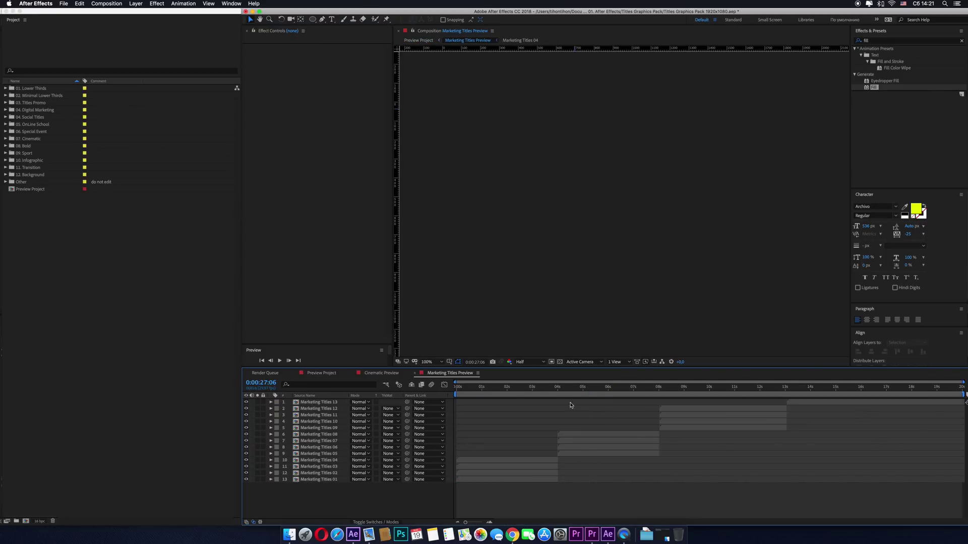
{"action": "left_click", "coordinate": [649, 387]}
{"action": "left_click", "coordinate": [781, 389]}
{"action": "left_click_drag", "start_coordinate": [781, 389], "coordinate": [897, 396]}
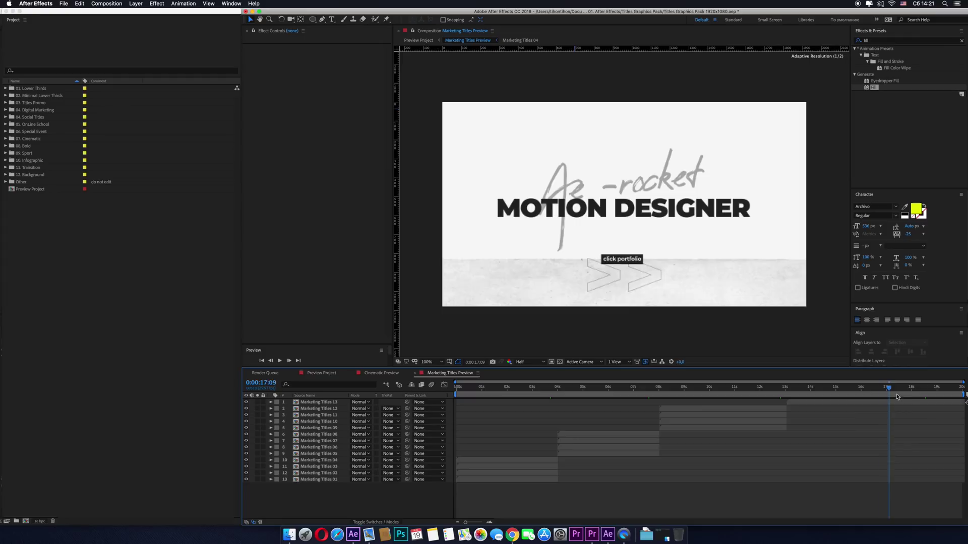
Step: Open the Lower Thirds Preview comp from Preview Project and scrub to about fifteen seconds
{"action": "left_click", "coordinate": [321, 373]}
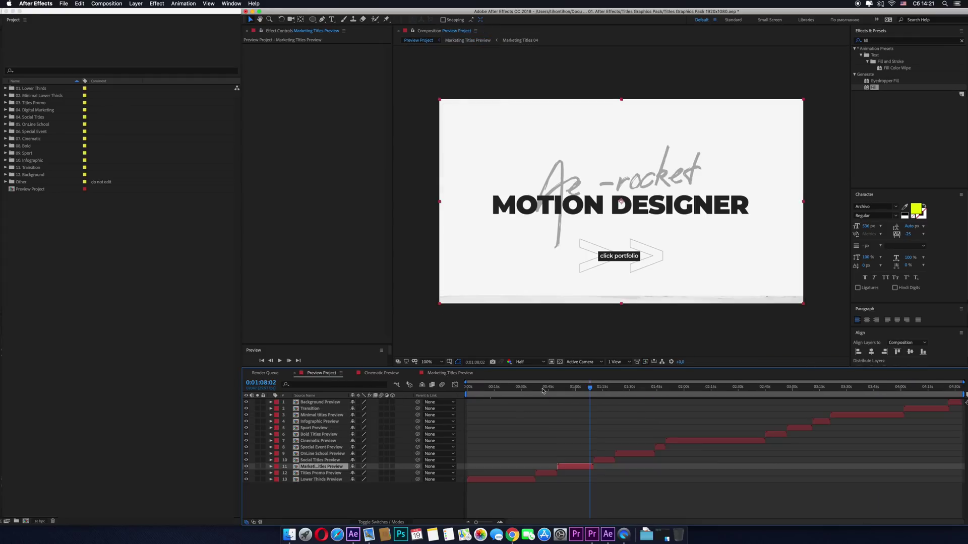
{"action": "double_click", "coordinate": [502, 479]}
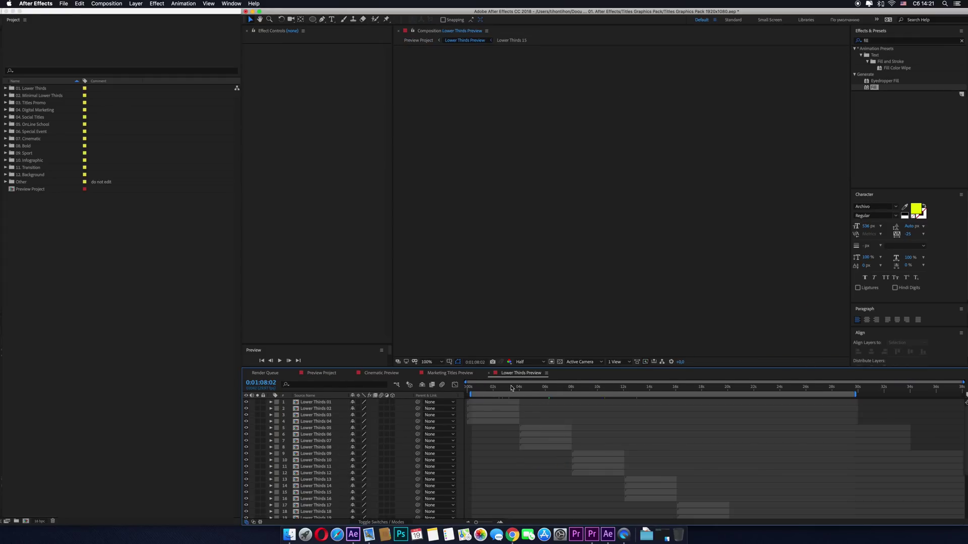
{"action": "left_click_drag", "start_coordinate": [513, 388], "coordinate": [624, 390]}
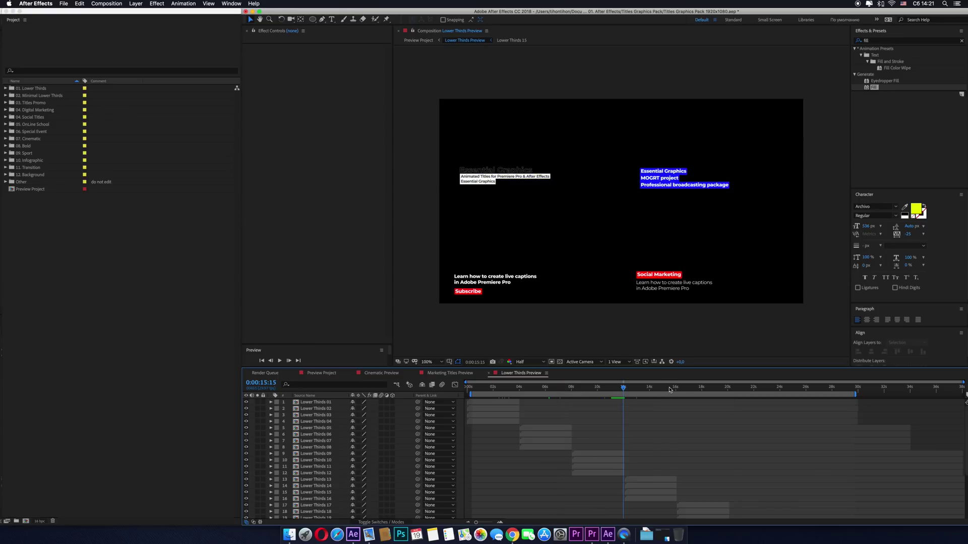
{"action": "left_click", "coordinate": [670, 390]}
Step: Expand and collapse the 01. Lower Thirds, 03. Titles Promo and 06. Special Event folders
{"action": "left_click", "coordinate": [9, 90]}
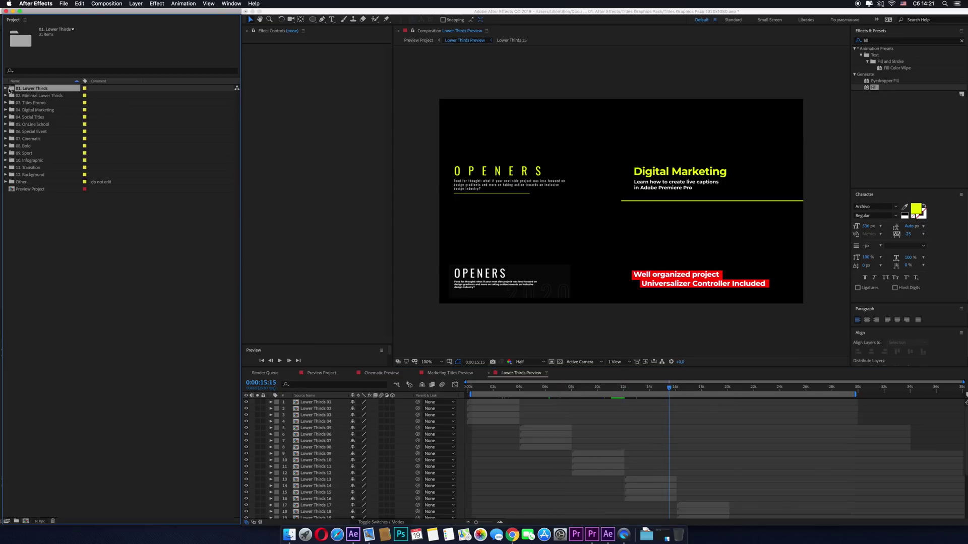
{"action": "left_click", "coordinate": [6, 89]}
{"action": "left_click", "coordinate": [6, 89]}
{"action": "left_click", "coordinate": [9, 103]}
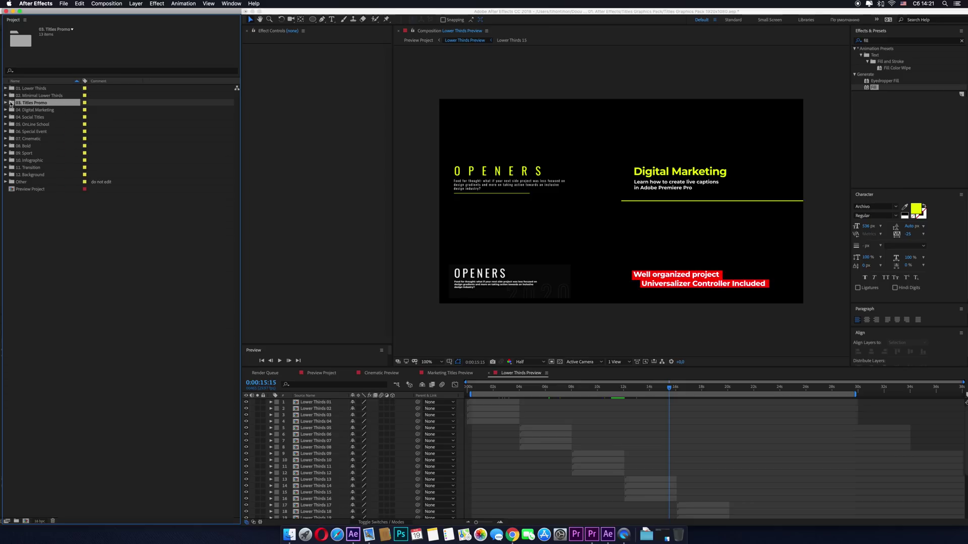
{"action": "left_click", "coordinate": [6, 103]}
{"action": "left_click", "coordinate": [6, 103]}
{"action": "left_click", "coordinate": [10, 132]}
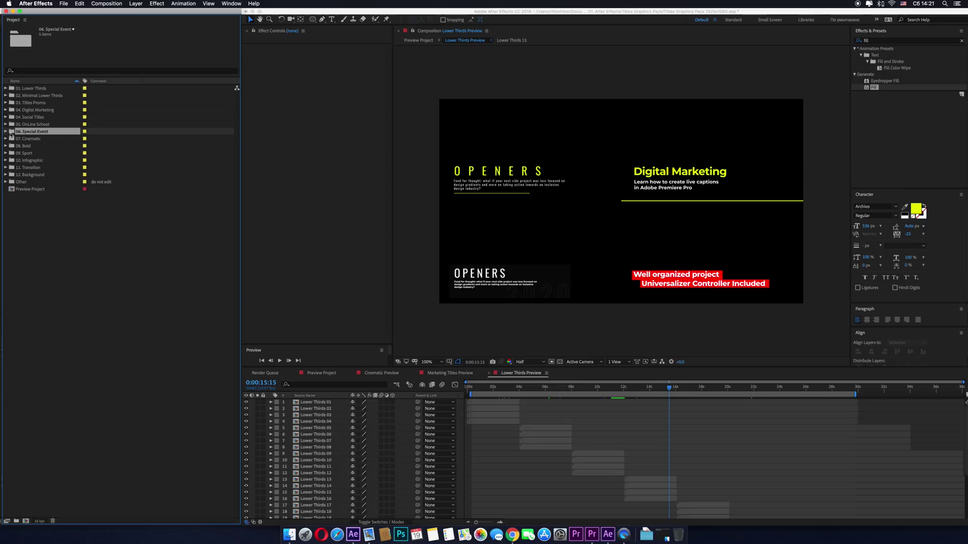
{"action": "left_click", "coordinate": [6, 131]}
{"action": "left_click", "coordinate": [6, 133]}
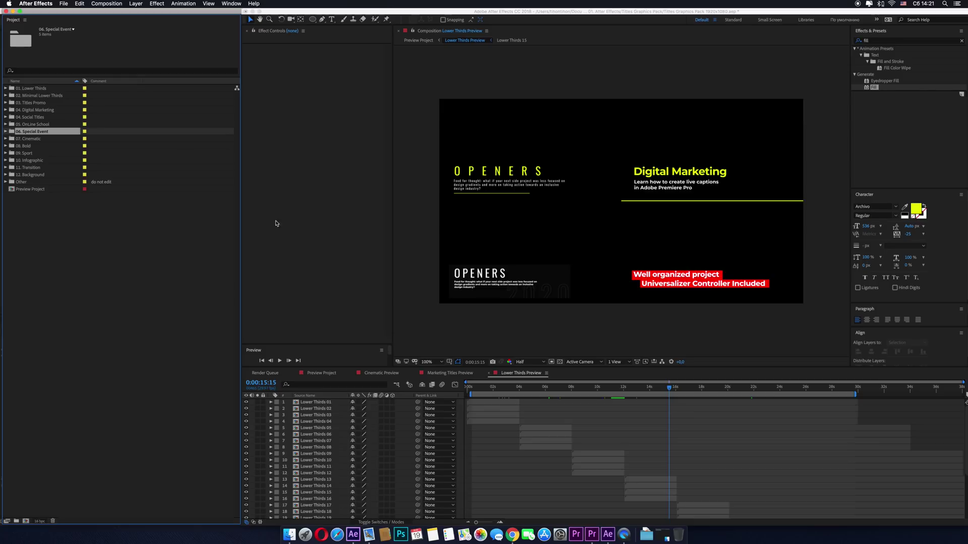